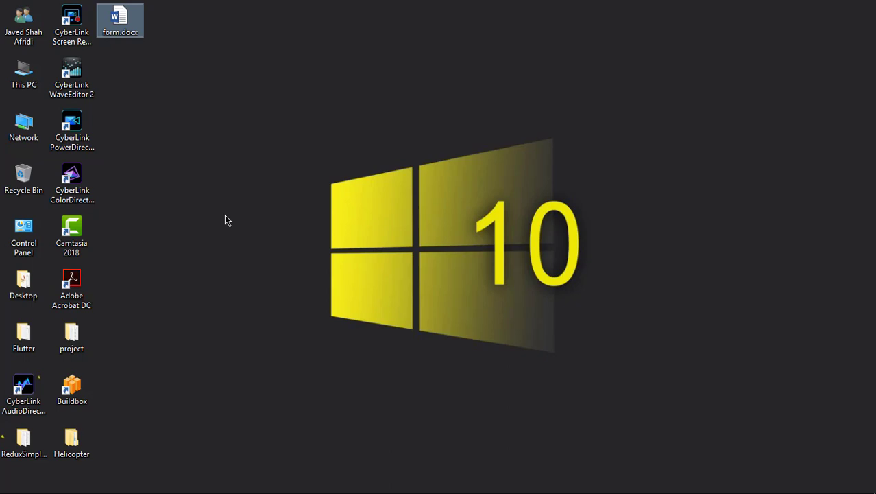
Select the form.docx file on the desktop.
left_click(249, 84)
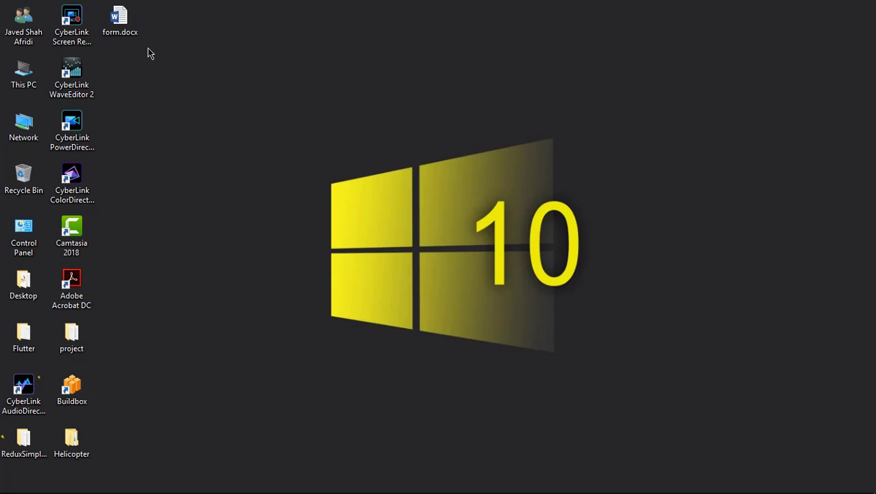
Open form.docx in Word, review its pages, then close the document.
double_click(127, 28)
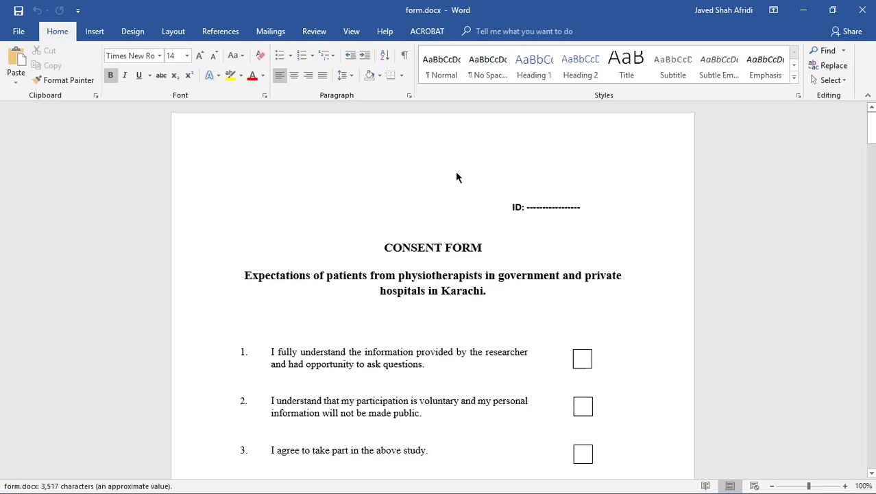
scroll(455, 173, "down", 4)
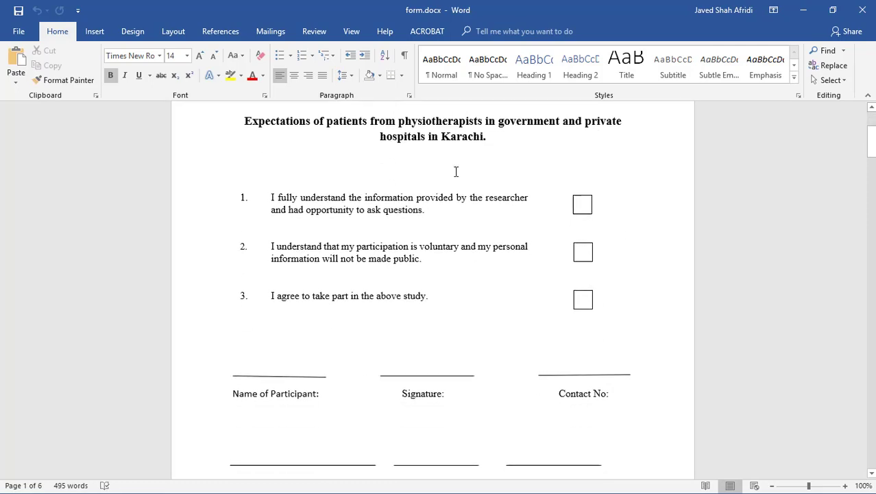
scroll(456, 171, "down", 12)
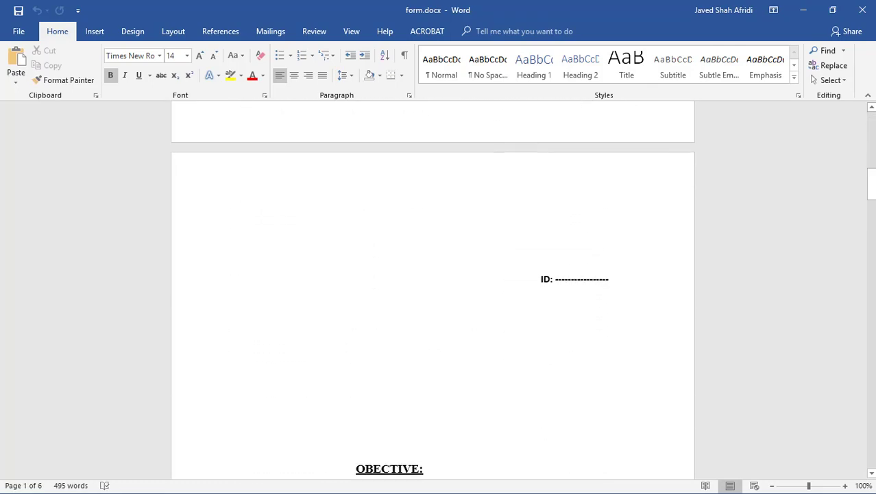
left_click_drag(871, 198, 871, 123)
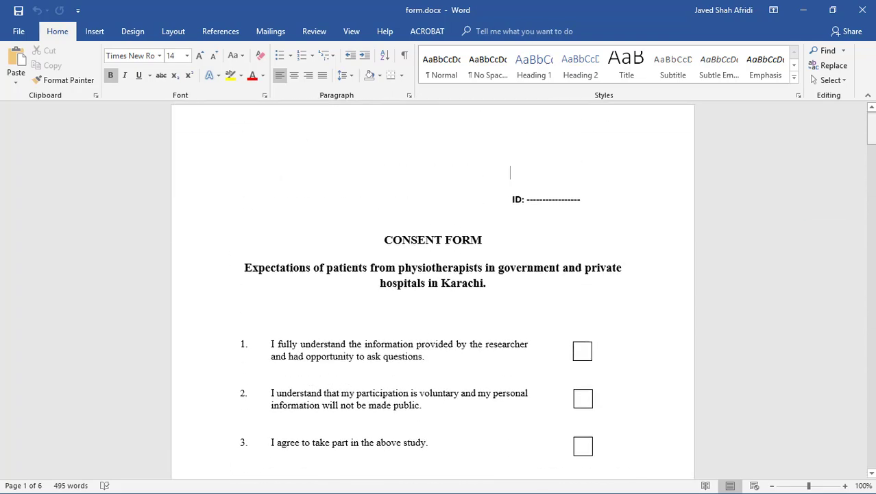
left_click(864, 11)
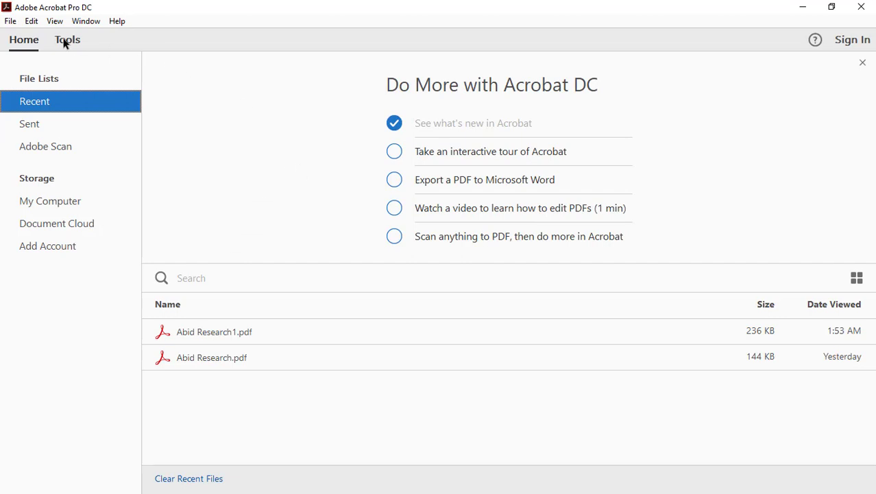
Launch Prepare Form from the Forms & Signatures tools list.
left_click(66, 41)
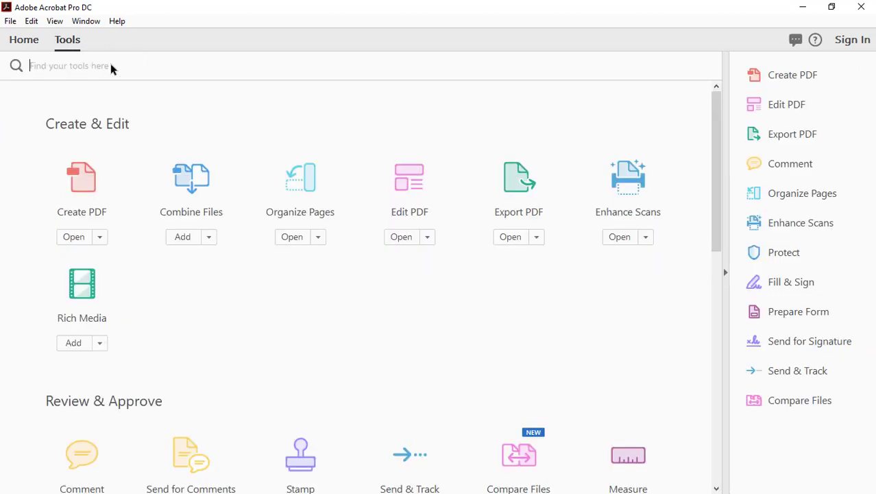
scroll(631, 261, "down", 1)
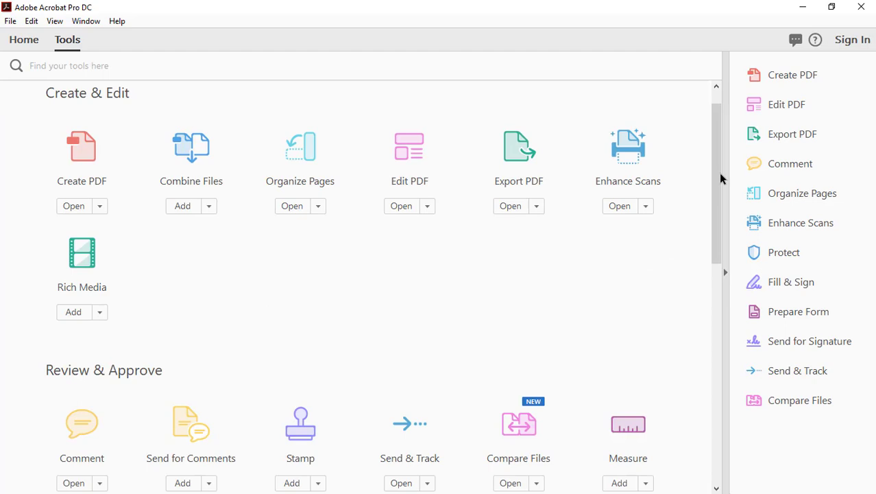
left_click_drag(718, 200, 718, 299)
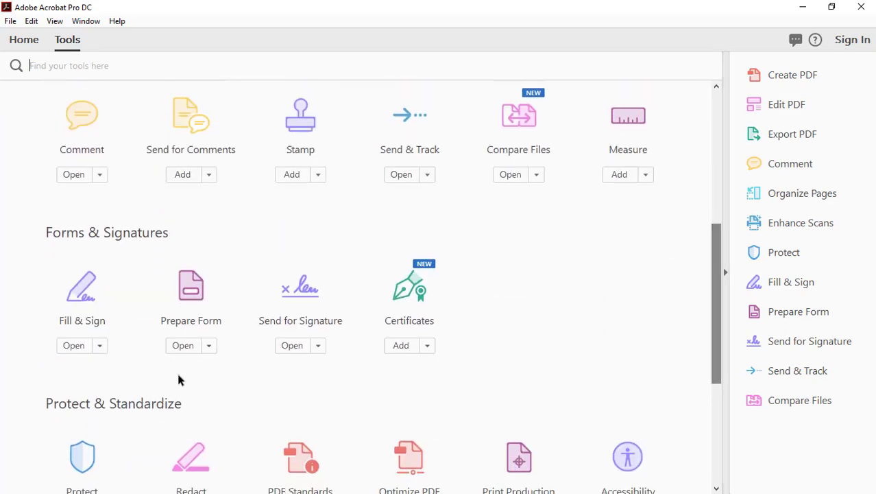
left_click(192, 300)
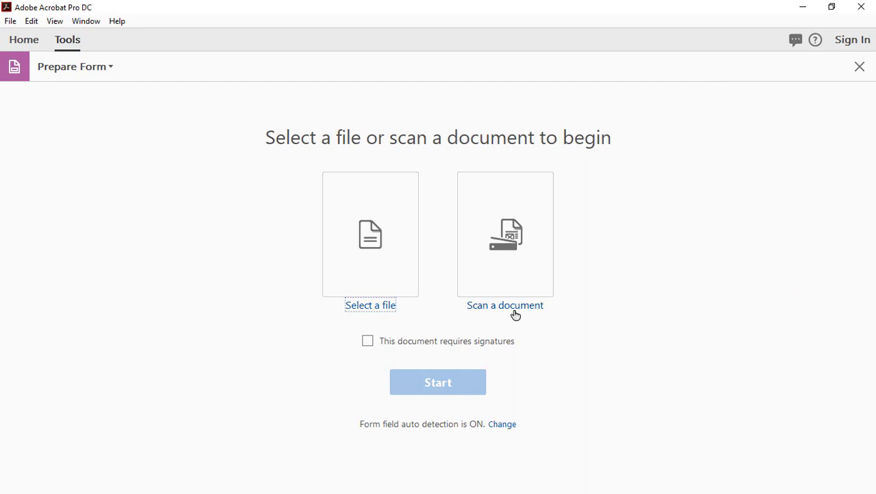
Choose form.docx from the Desktop and start converting it into a fillable form.
left_click(388, 306)
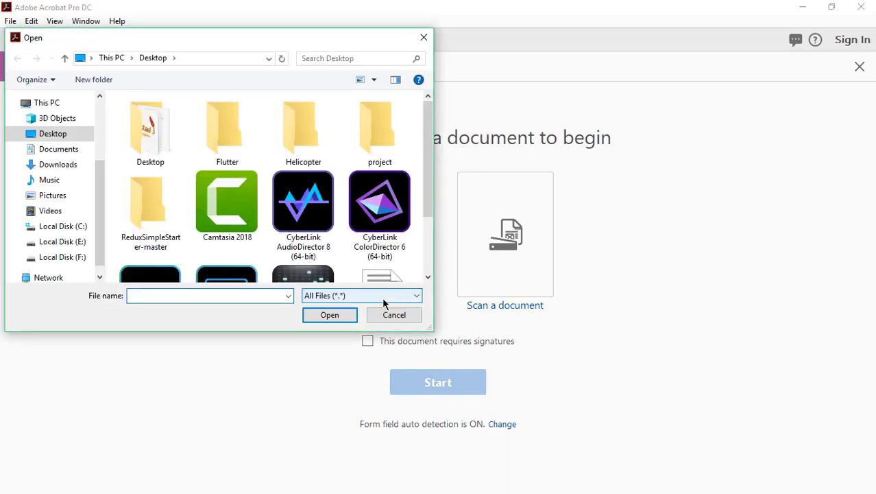
left_click_drag(430, 147, 429, 207)
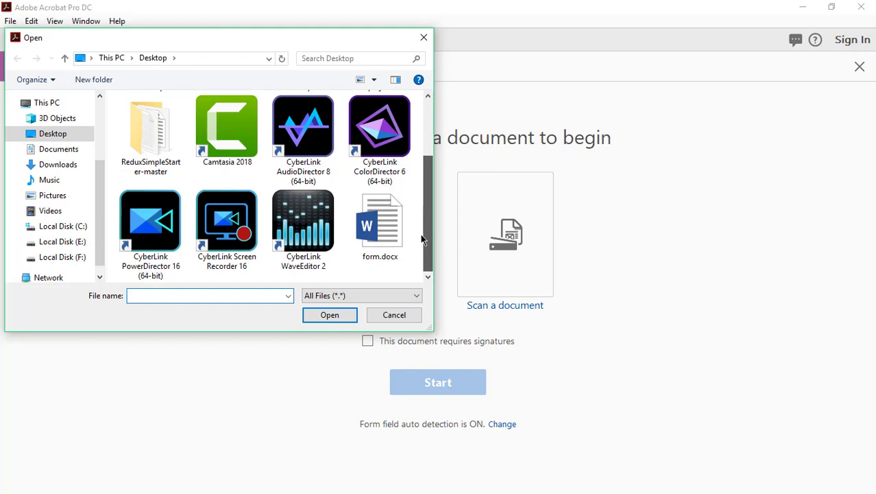
left_click(380, 226)
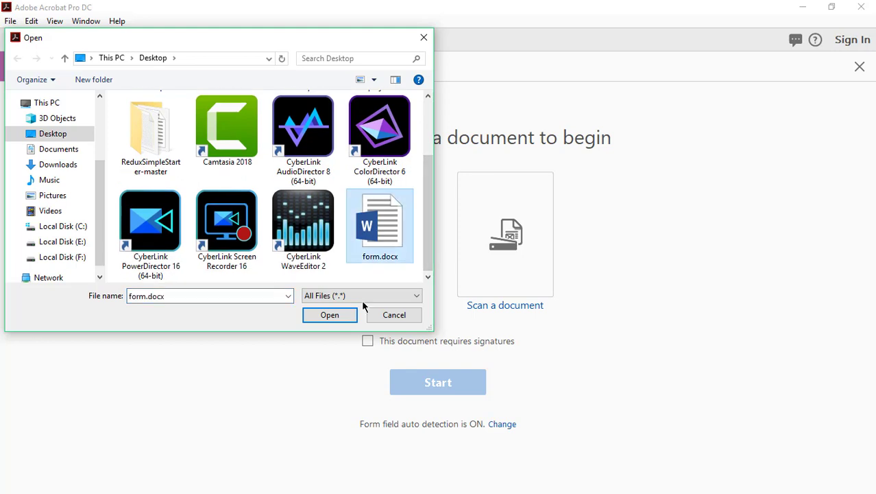
left_click(331, 315)
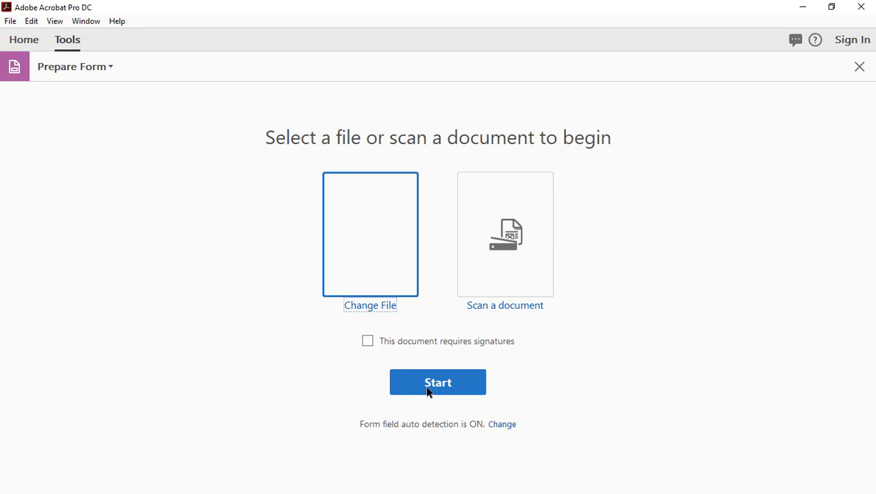
left_click(458, 380)
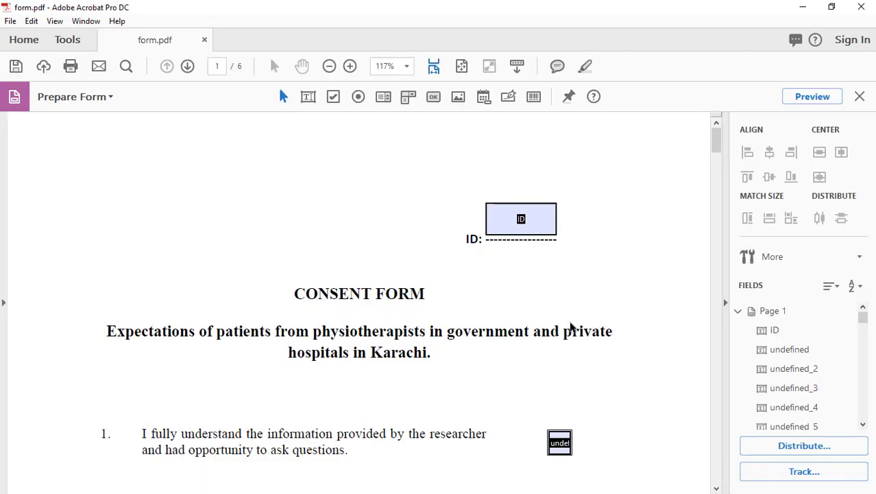
Move the detected ID text field onto the ID: line and open its Text Field Properties.
scroll(571, 326, "down", 2)
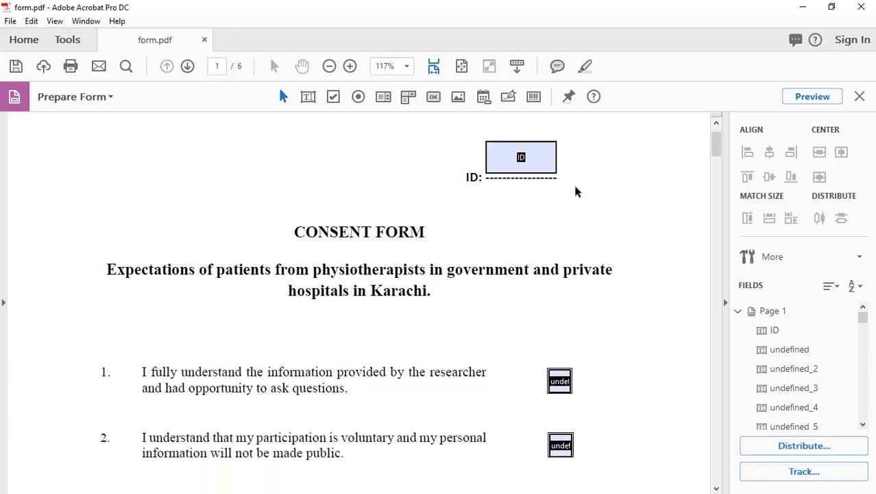
left_click(521, 157)
left_click_drag(716, 147, 718, 144)
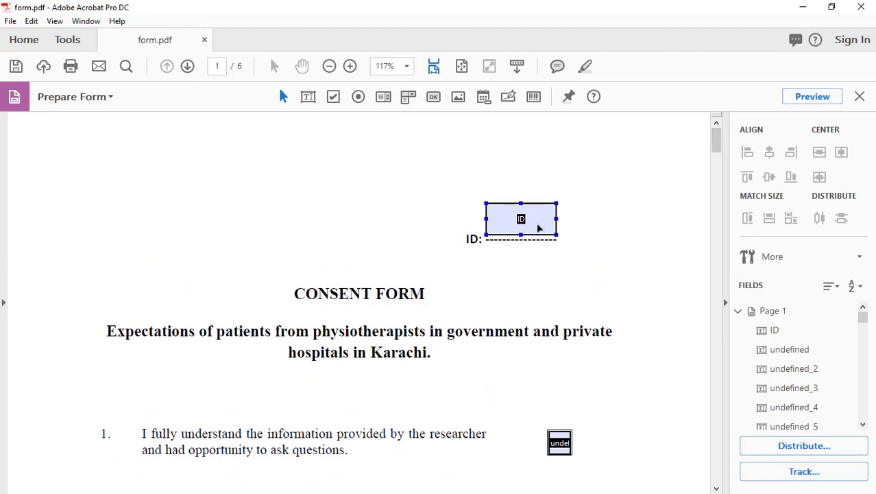
left_click(529, 219)
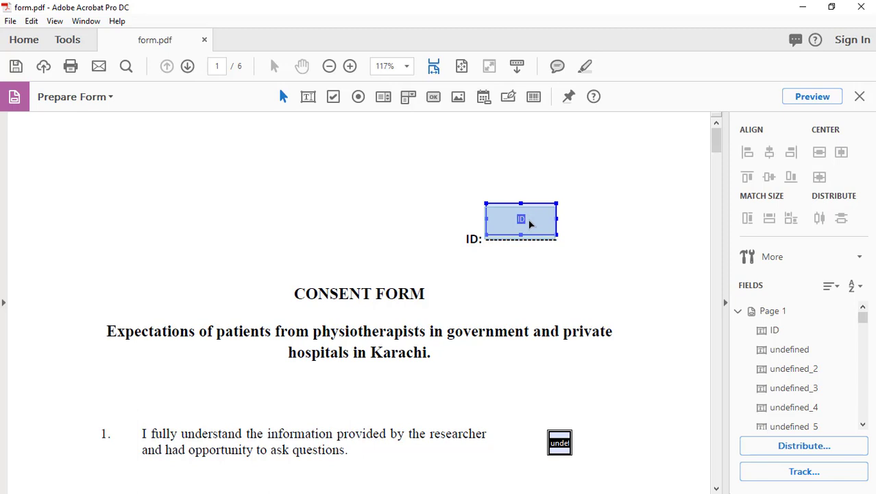
left_click_drag(529, 221, 529, 224)
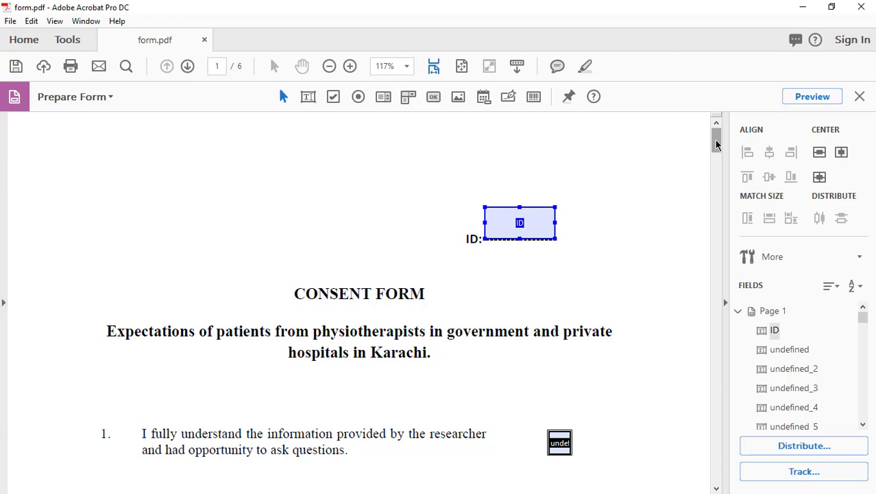
left_click_drag(716, 137, 716, 149)
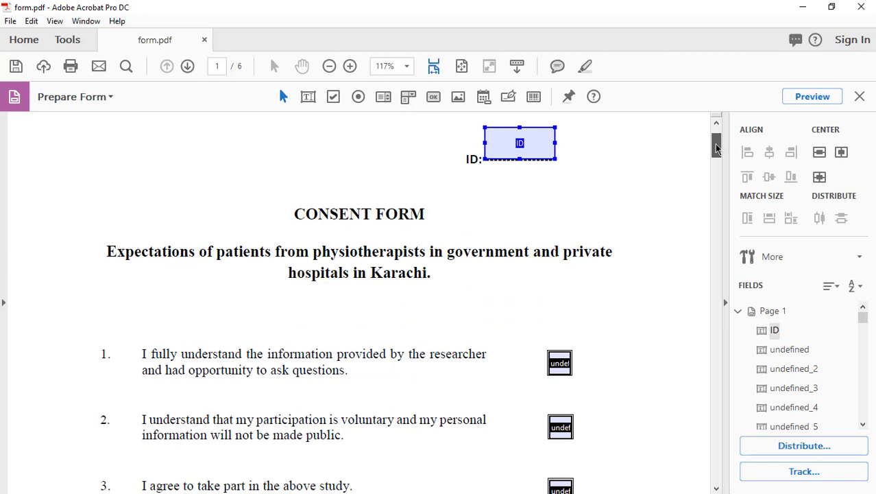
scroll(716, 149, "down", 1)
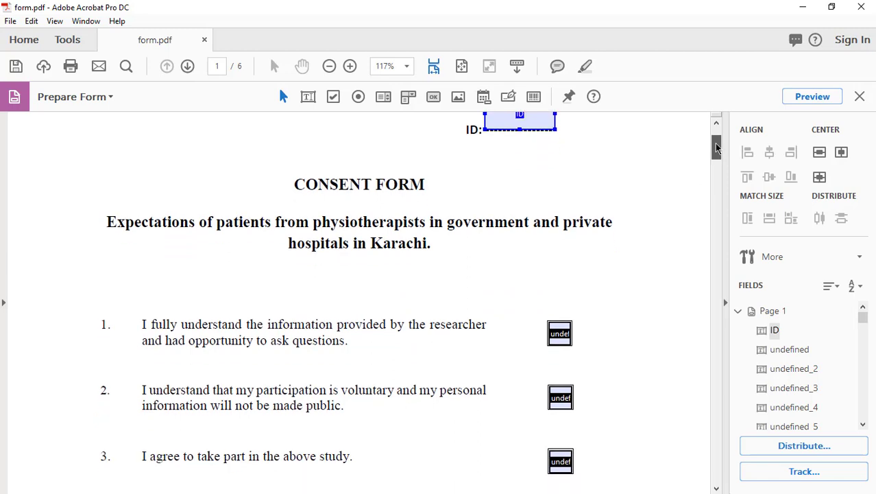
left_click_drag(716, 148, 718, 142)
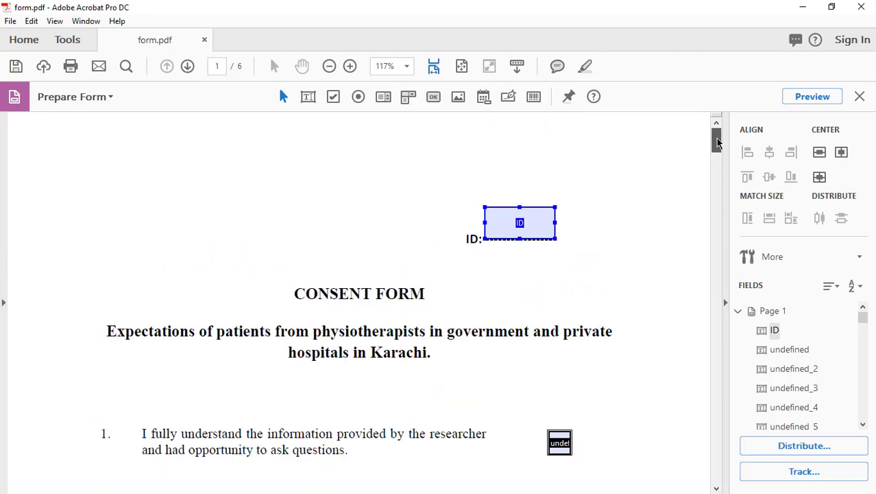
mouse_move(718, 141)
left_mouse_down()
mouse_move(717, 156)
mouse_move(718, 145)
left_mouse_up()
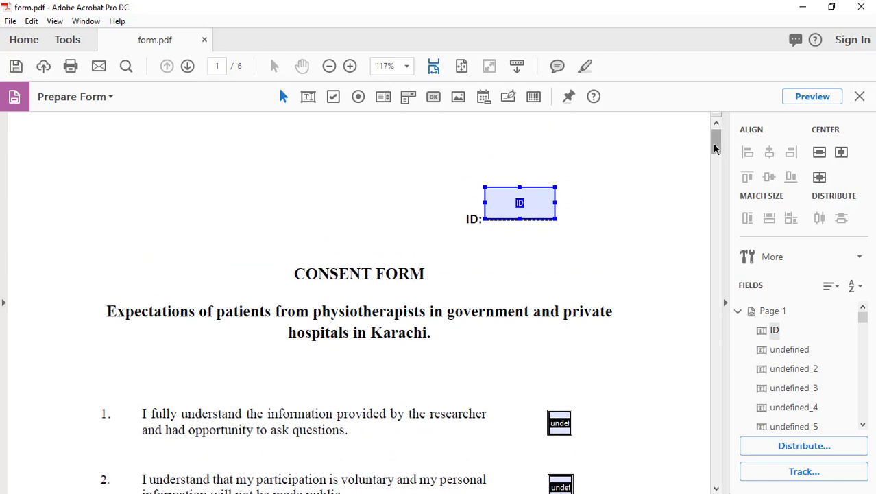
double_click(521, 203)
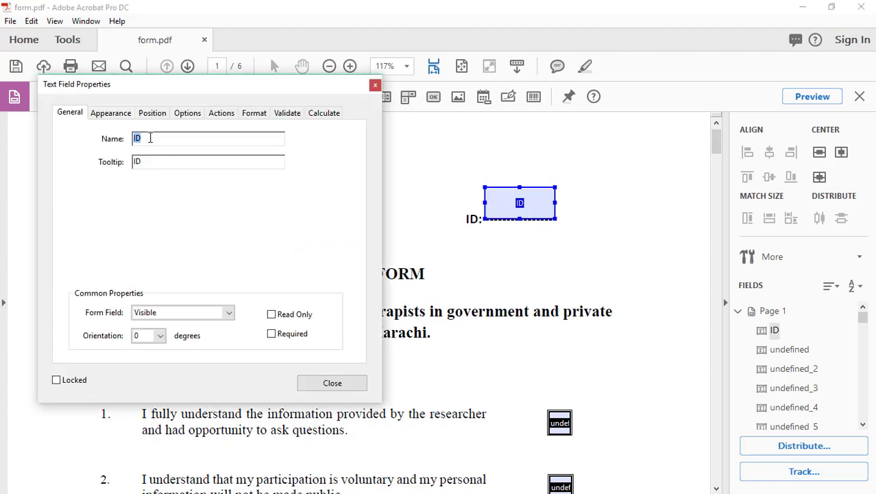
Change the ID field's tooltip to 'User ID' and close its properties.
double_click(150, 165)
left_click(159, 168)
key("BackSpace")
key("BackSpace")
type("USe")
key("BackSpace")
key("BackSpace")
type("ser ID")
left_click(332, 383)
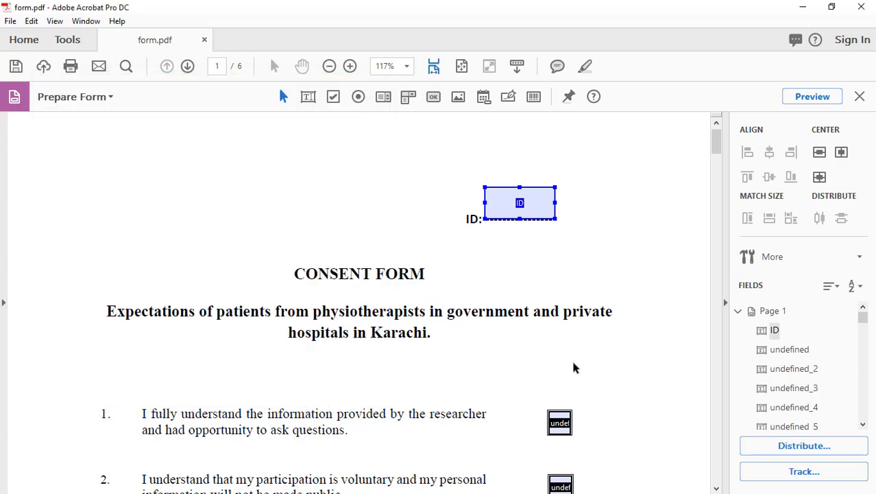
Open the item 1 field's properties, type 'Check Box' as name, and close without keeping it.
scroll(613, 344, "down", 1)
scroll(613, 344, "down", 1)
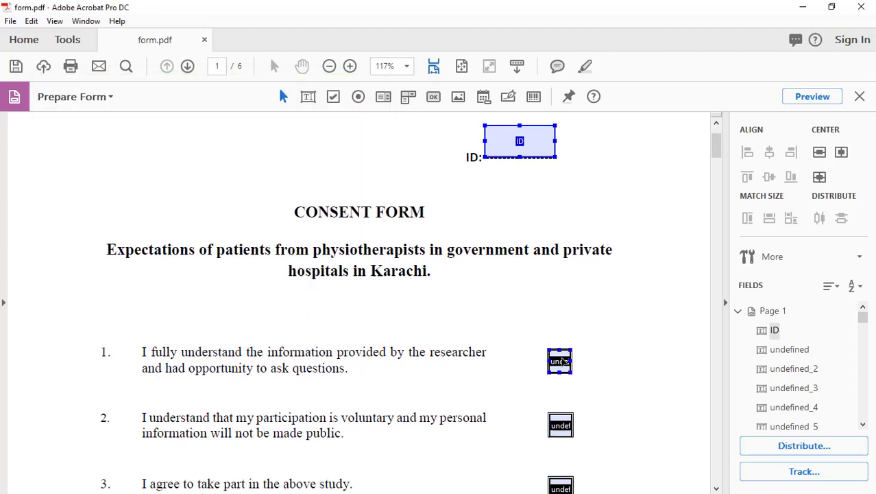
double_click(560, 361)
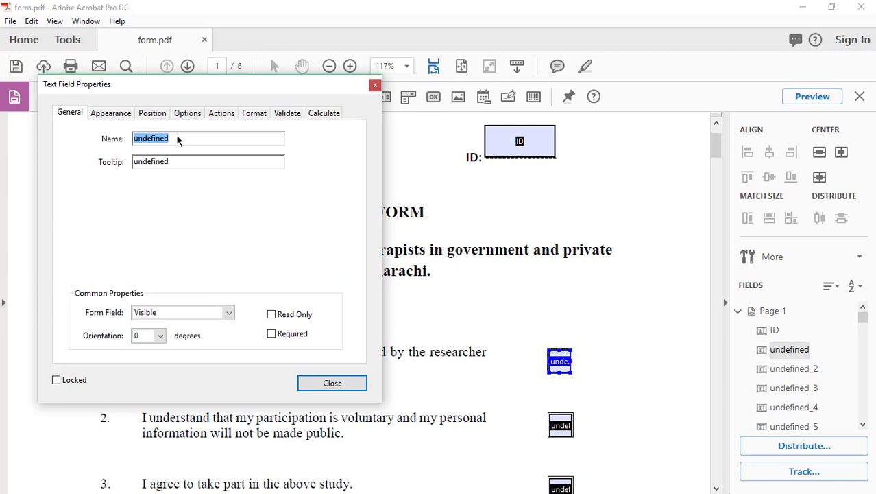
type("C")
type("c")
type("heck Box")
left_click(333, 385)
left_click(332, 383)
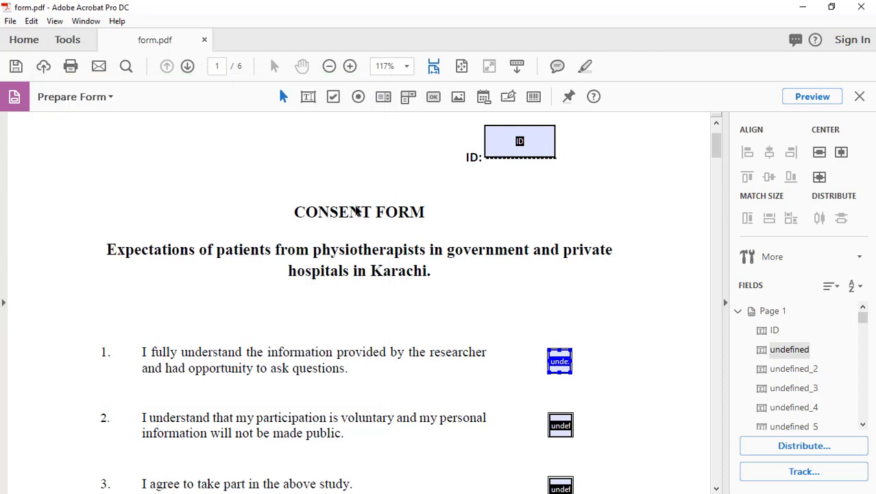
left_click(333, 98)
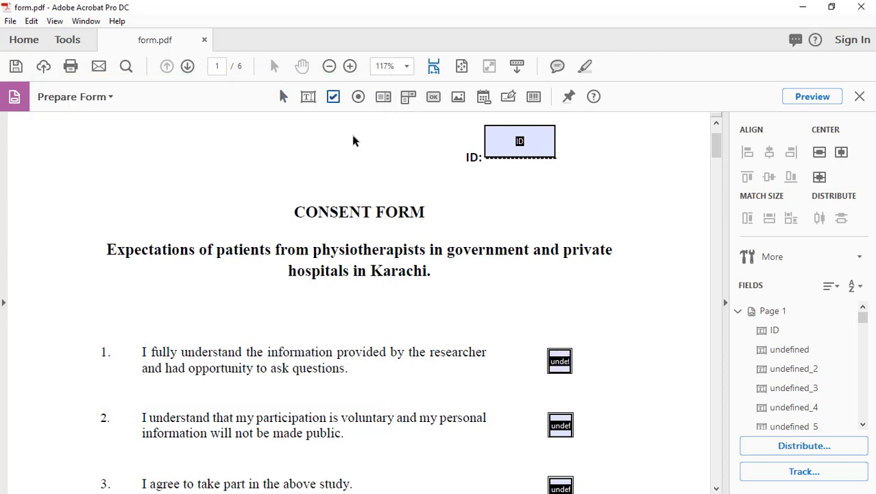
Add a required check box beside consent statement 2.
double_click(561, 366)
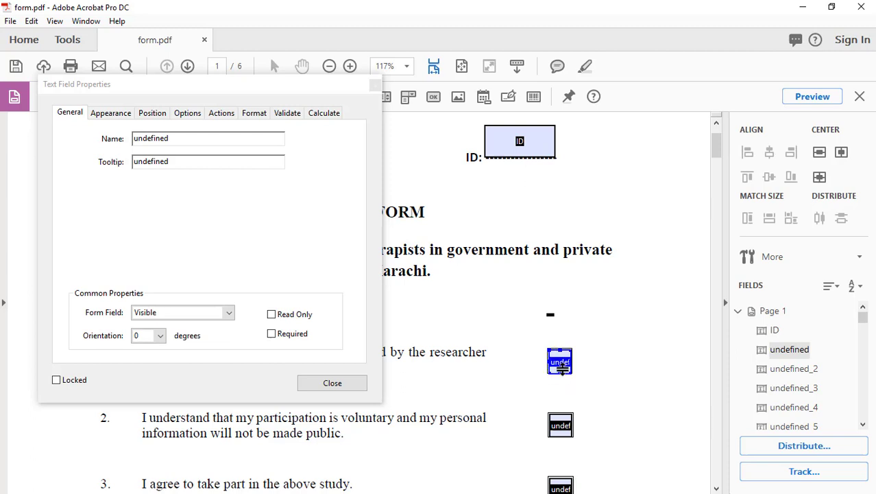
left_click(333, 383)
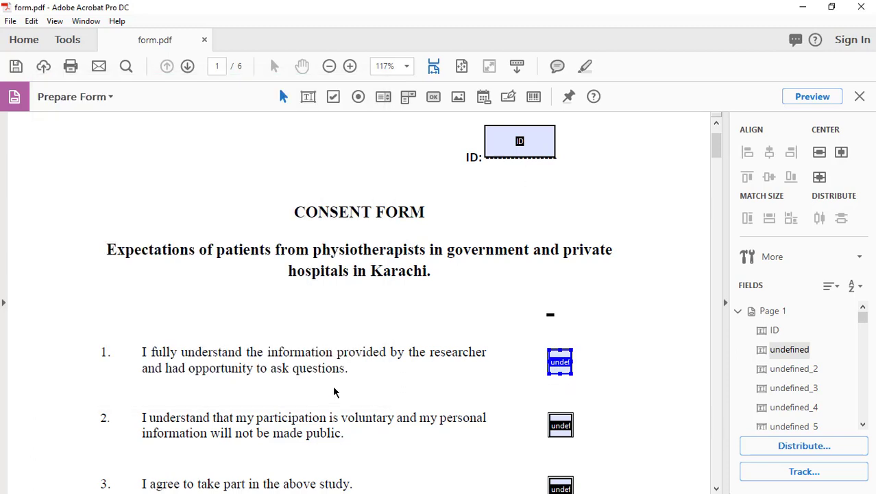
left_click(333, 97)
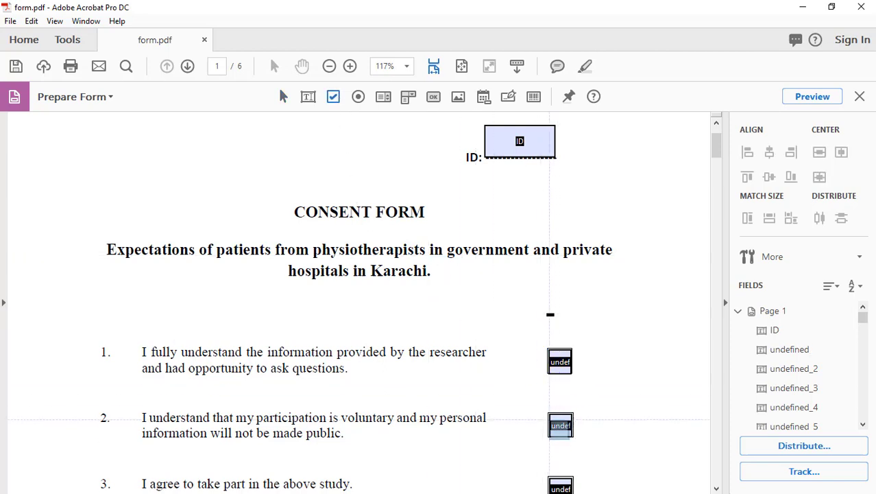
left_click(557, 423)
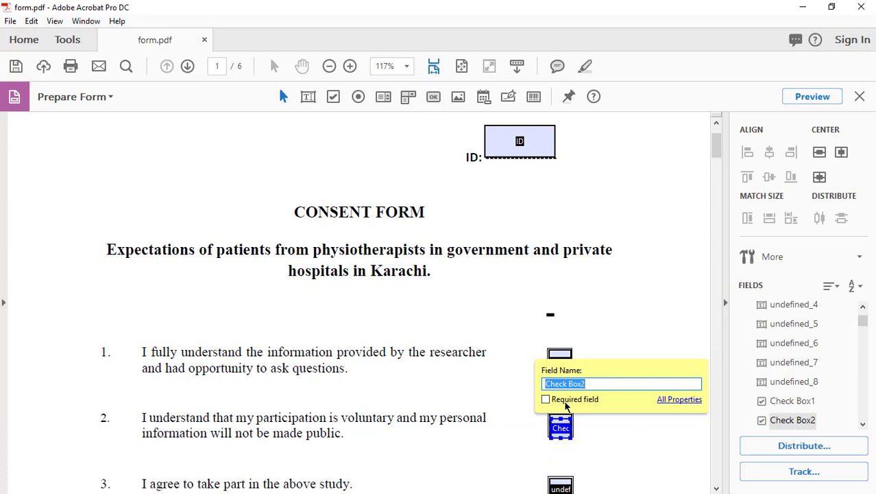
left_click(547, 400)
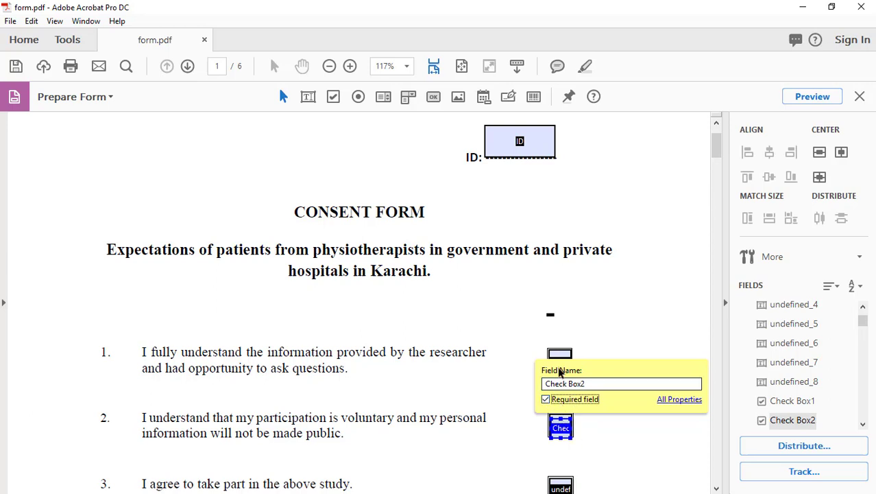
scroll(549, 238, "down", 3)
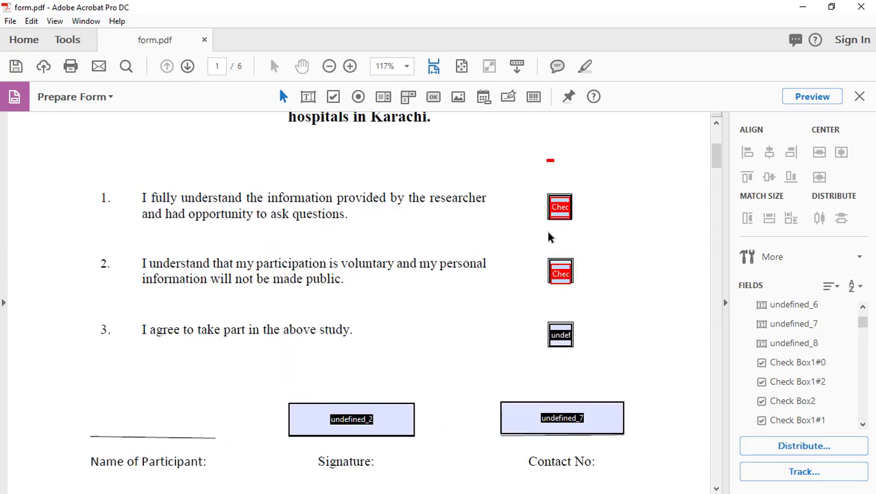
Add a required check box named Check Box3 beside consent statement 3.
left_click(333, 96)
key("Escape")
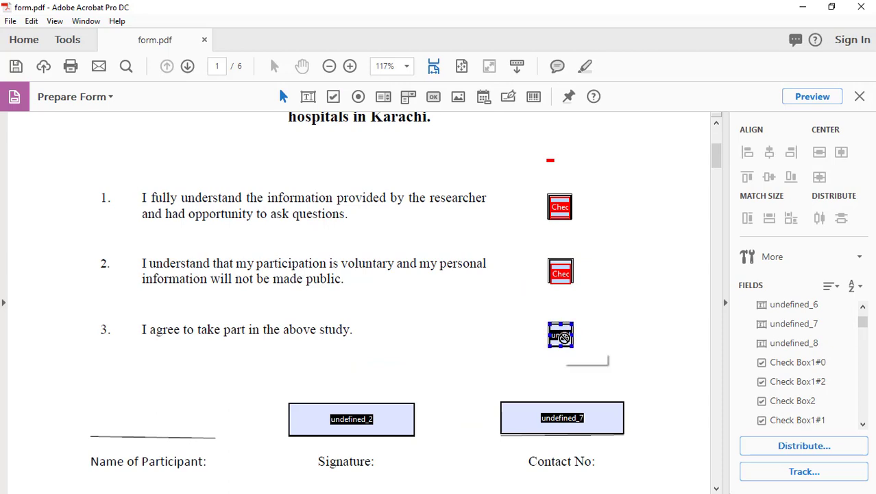
left_click(333, 96)
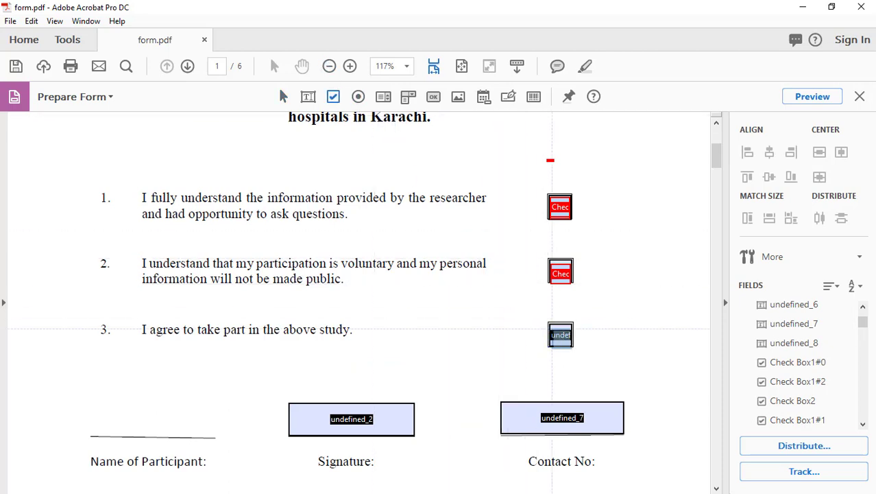
left_click(561, 335)
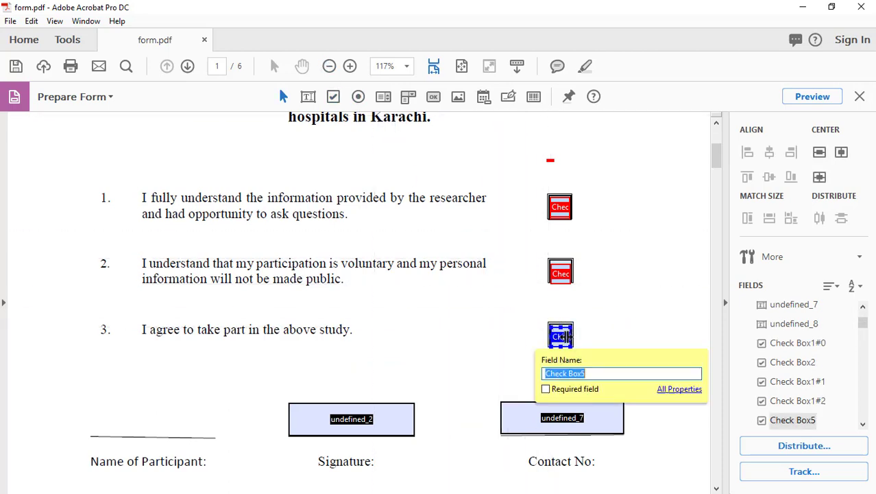
left_click(594, 372)
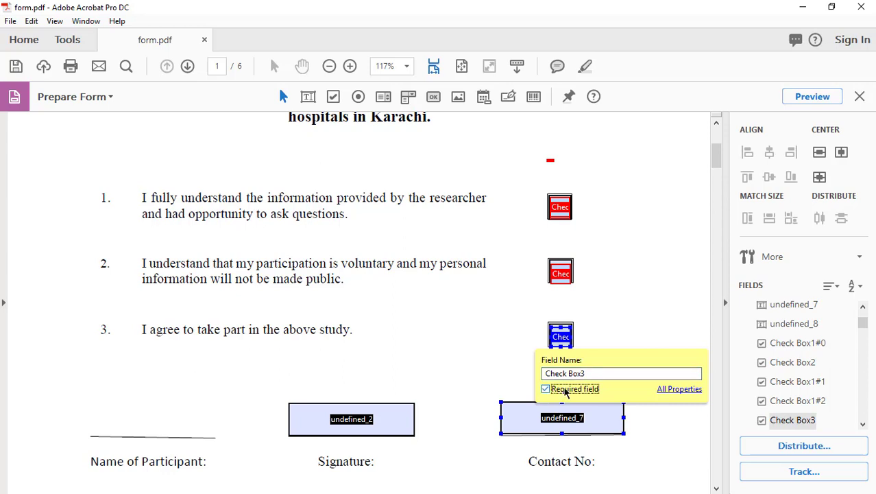
left_click(491, 370)
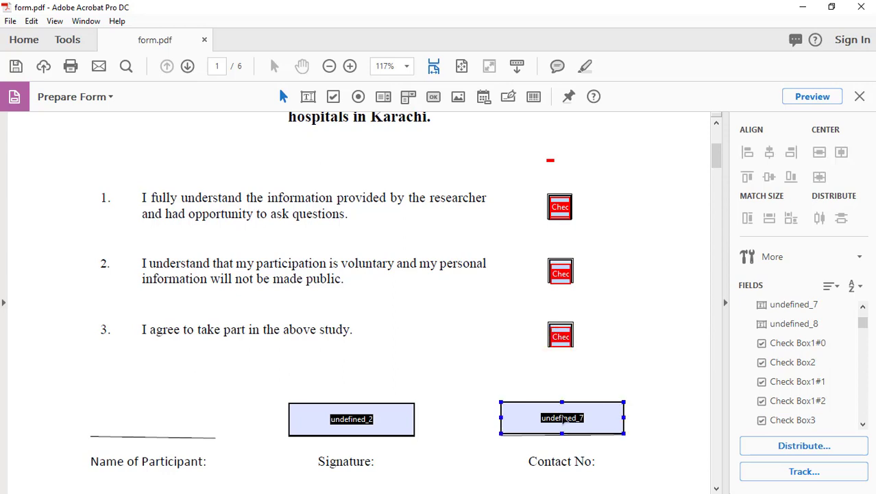
scroll(382, 397, "down", 2)
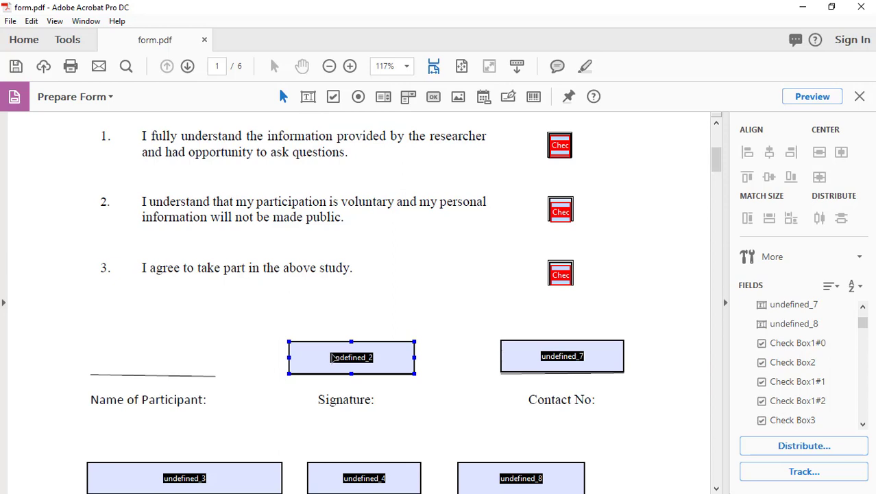
Copy the undefined_2 field onto the Name of Participant line and rename it Participant.
left_click_drag(333, 357, 135, 360)
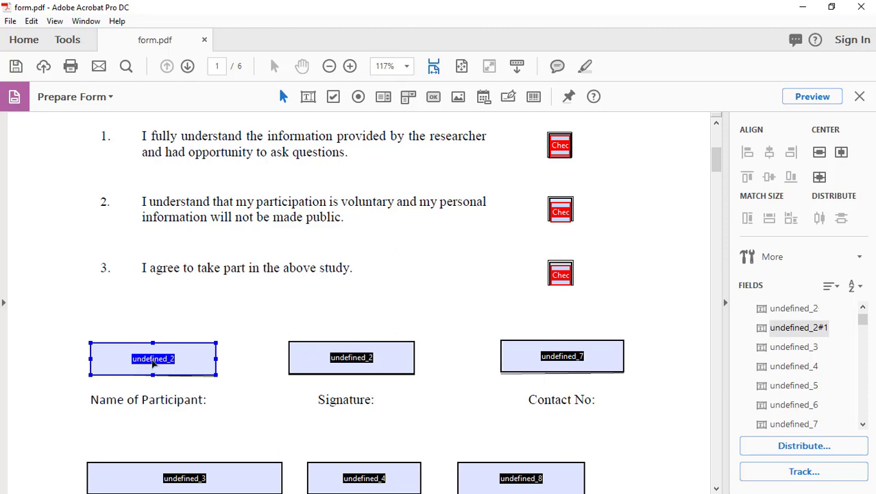
double_click(157, 367)
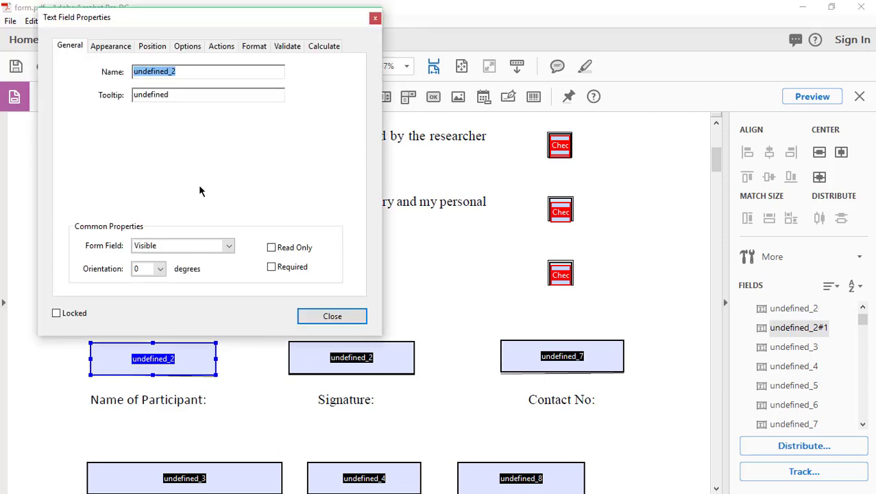
left_click_drag(188, 71, 116, 71)
type("Parti")
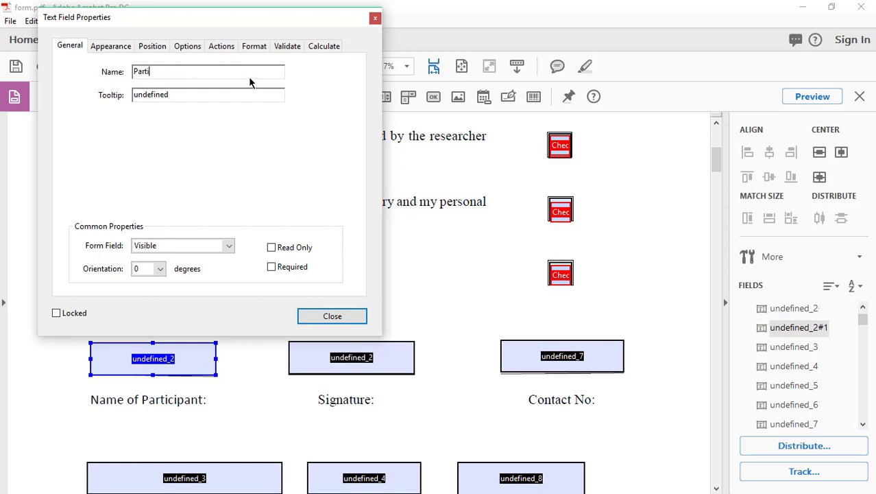
type("cipant")
key("Return")
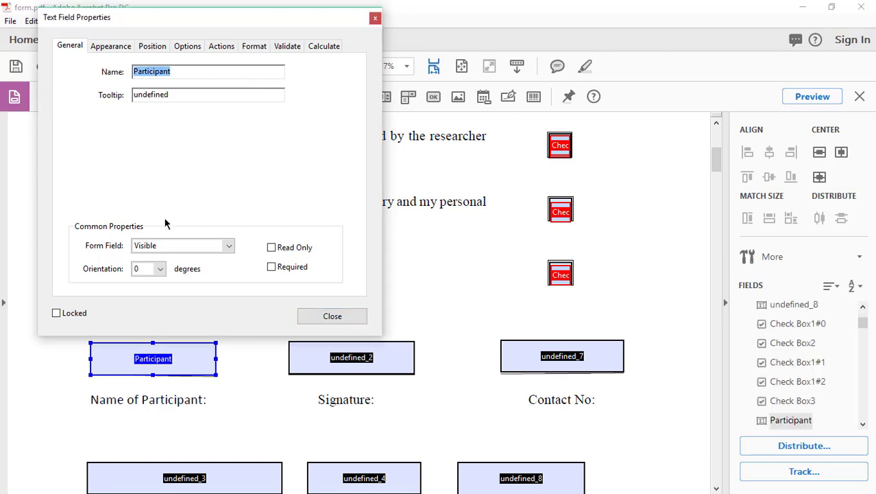
Close the field properties and deselect the ID_6 field on the last page.
left_click(332, 316)
key("Tab")
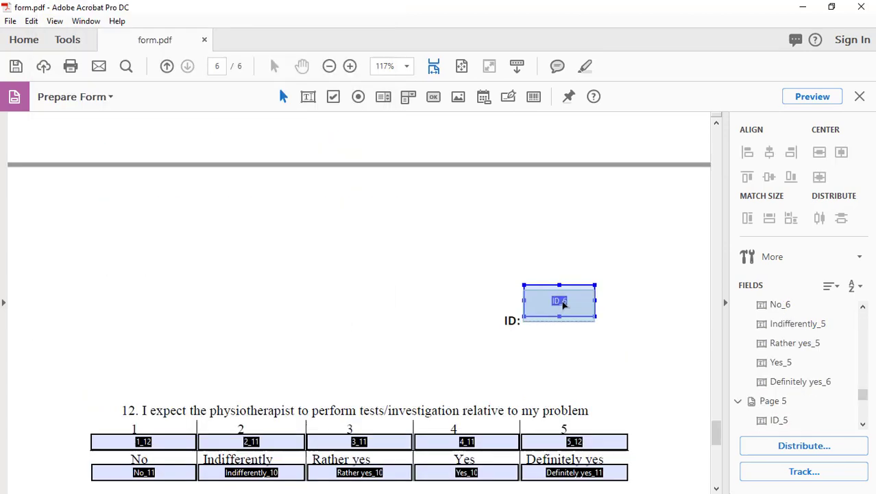
left_click(579, 346)
scroll(583, 351, "down", 10)
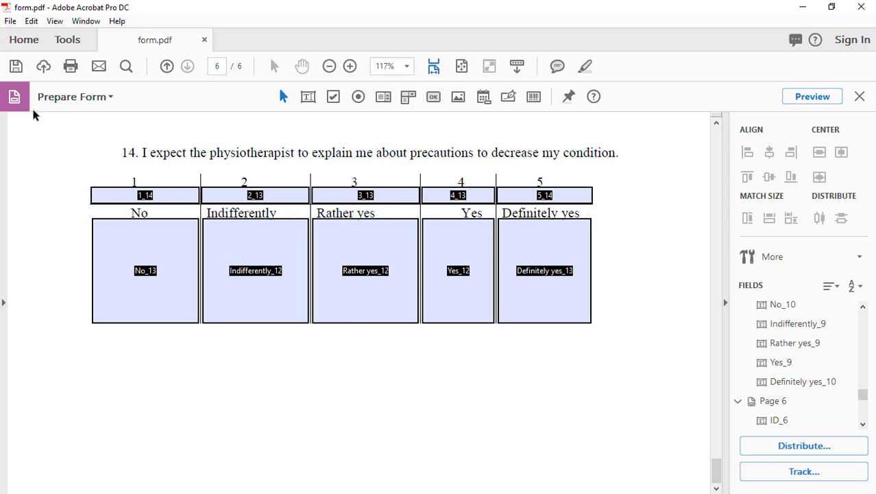
Save the form as form.pdf on the Desktop and exit form editing.
left_click(15, 66)
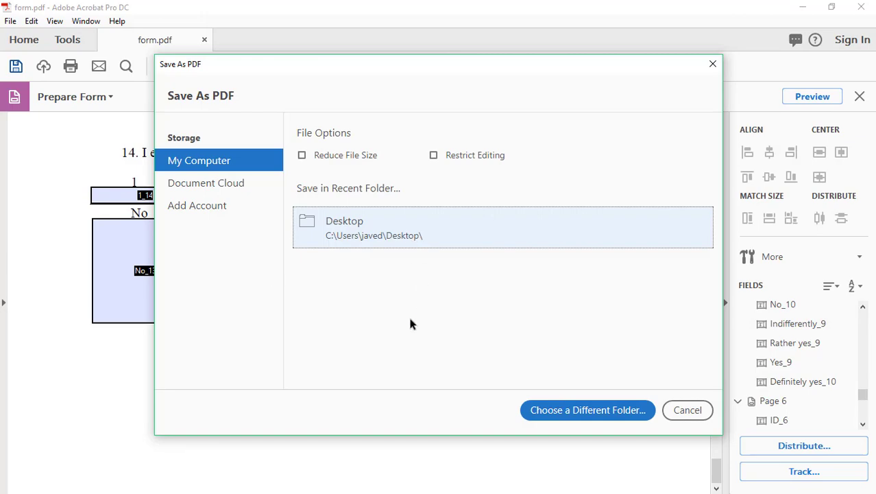
left_click(336, 216)
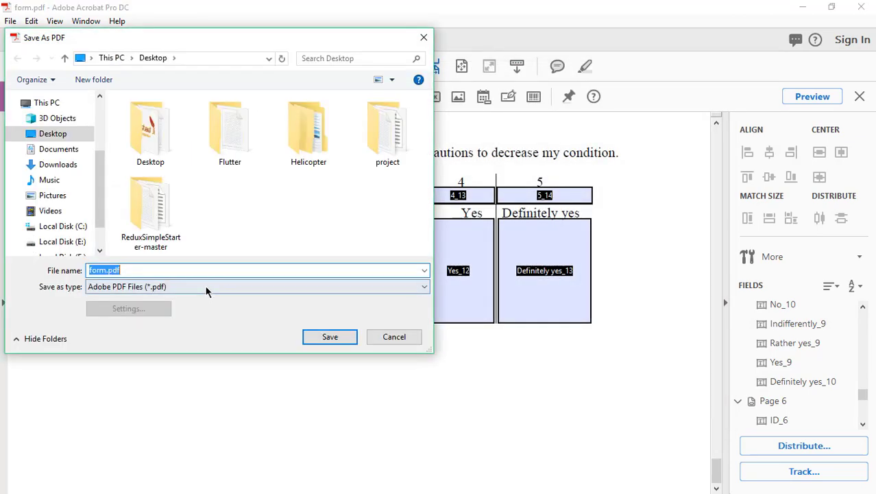
left_click(335, 337)
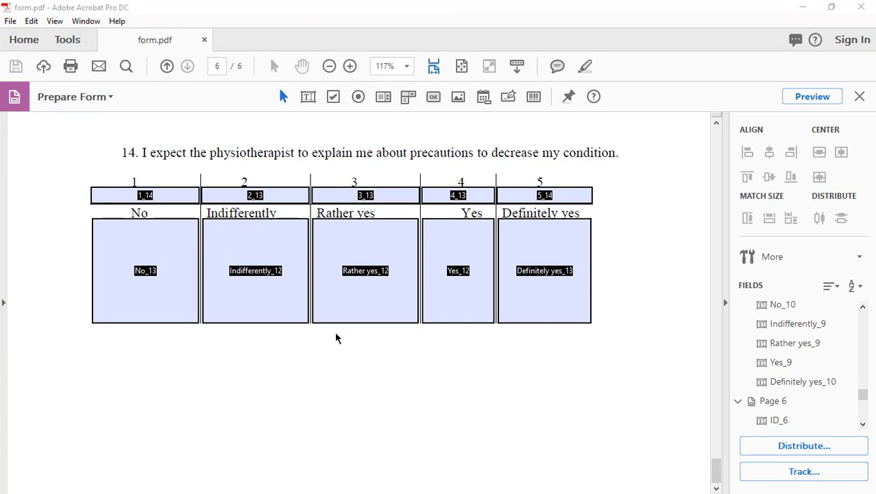
left_click(861, 7)
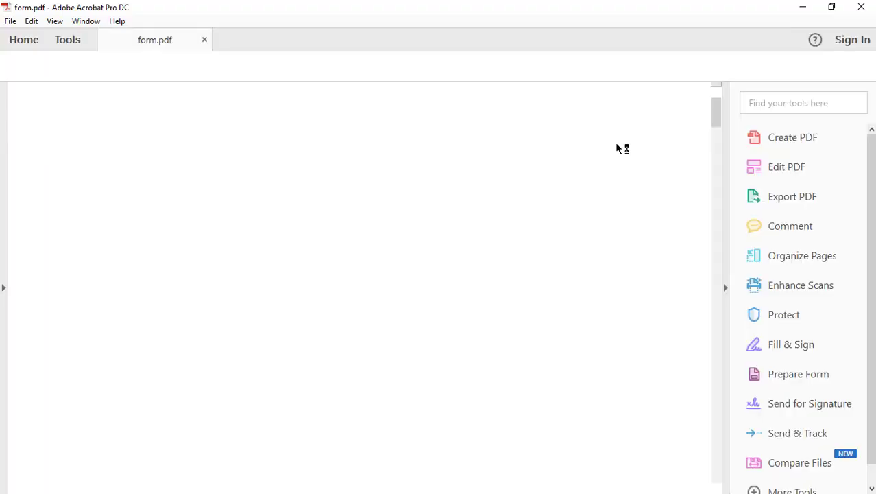
Enter 12121 in the ID field and tick all three consent check boxes.
left_click(514, 200)
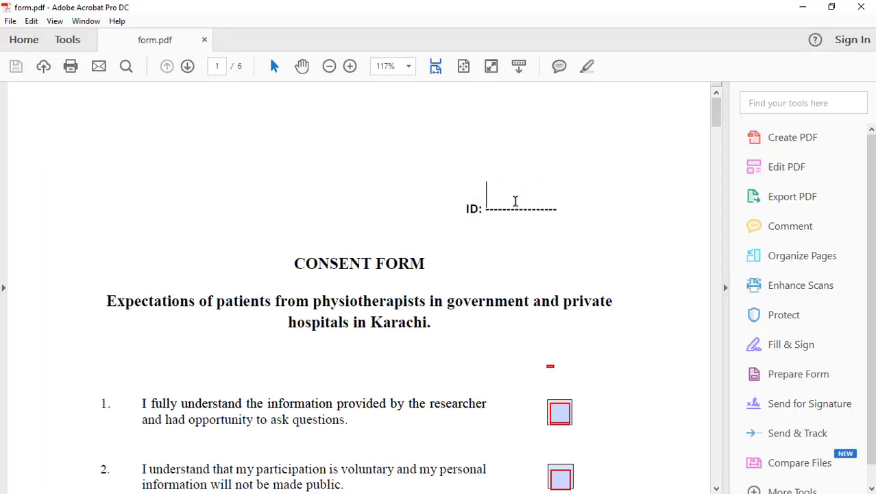
type("1212")
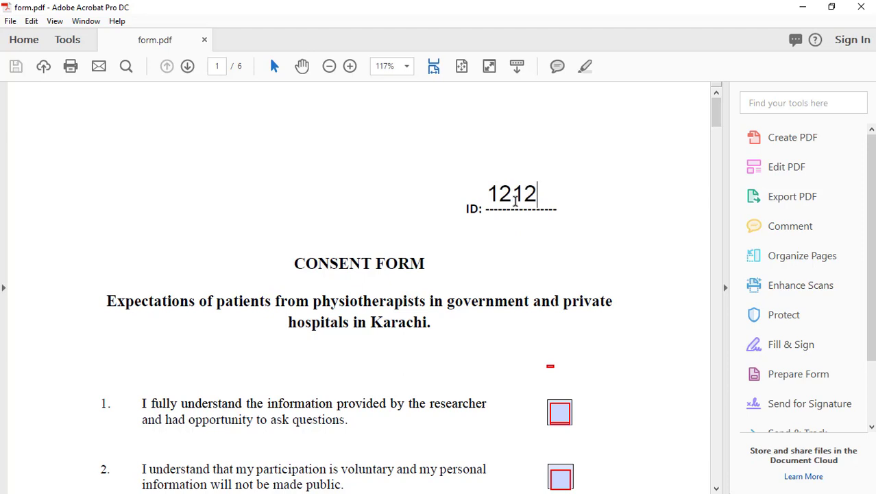
type("1")
left_click(559, 414)
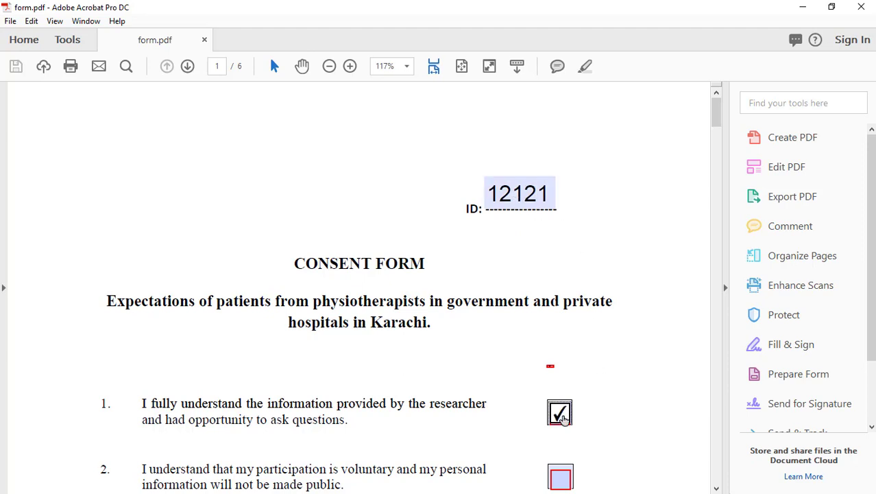
scroll(593, 388, "down", 1)
scroll(594, 387, "down", 2)
left_click(562, 386)
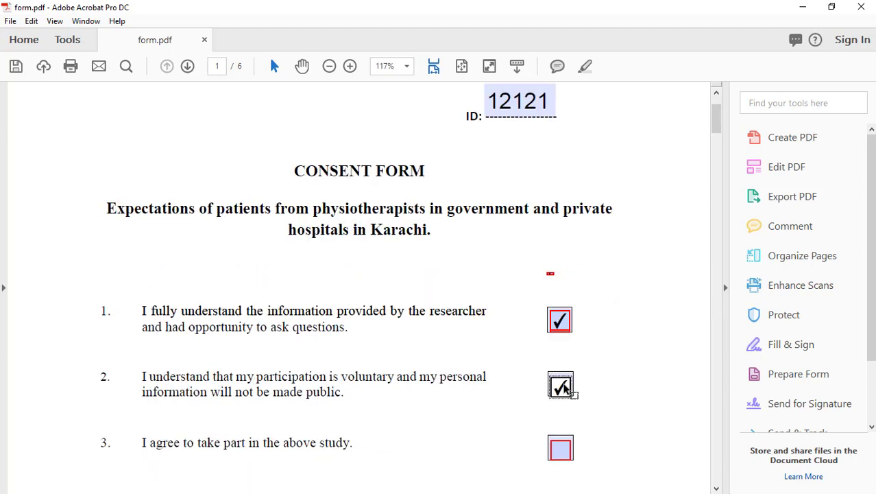
scroll(590, 370, "down", 3)
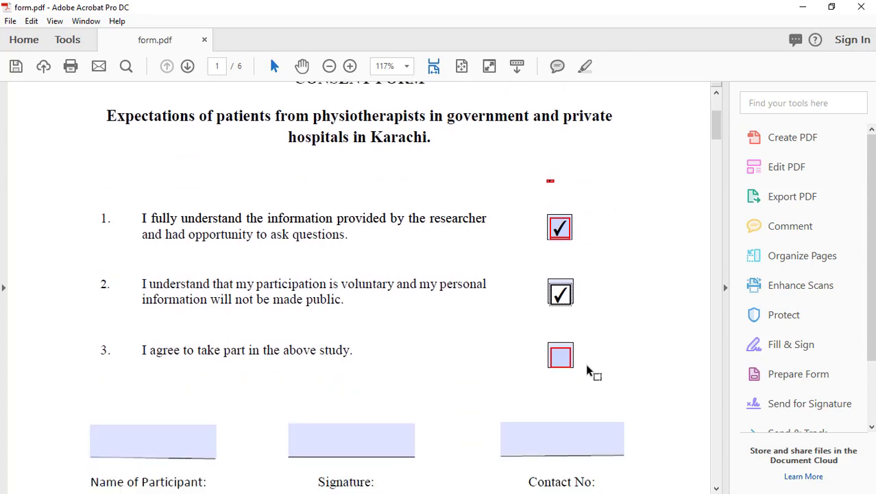
left_click(561, 357)
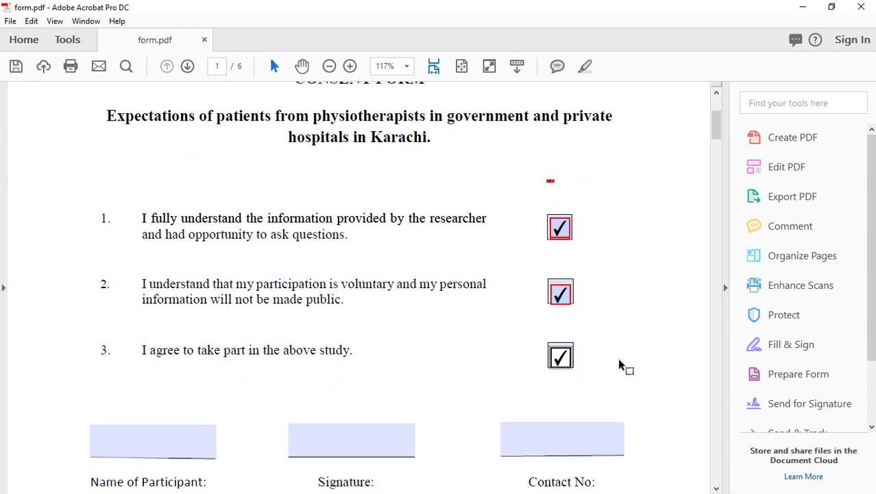
scroll(620, 365, "down", 1)
scroll(620, 366, "down", 4)
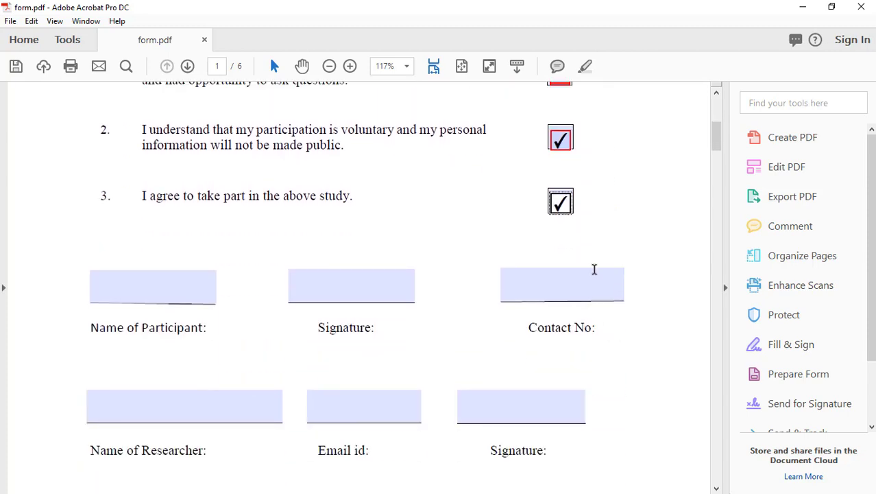
scroll(576, 184, "up", 3)
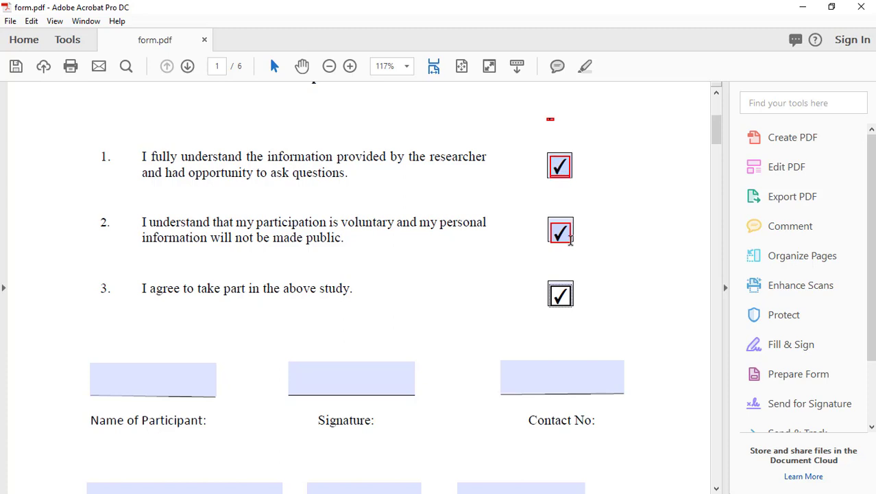
Fill the participant name with 'Adobe' and the signature and contact fields with 'sdf'.
scroll(478, 290, "down", 4)
left_click(159, 260)
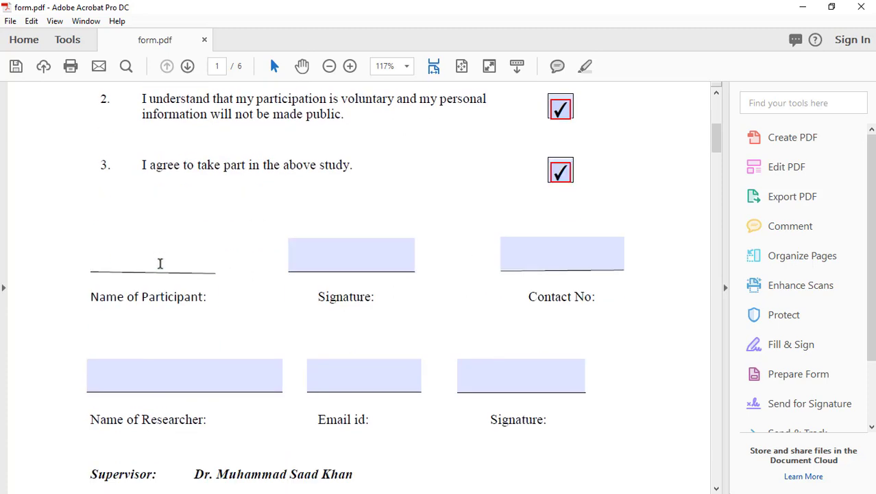
type("Adob")
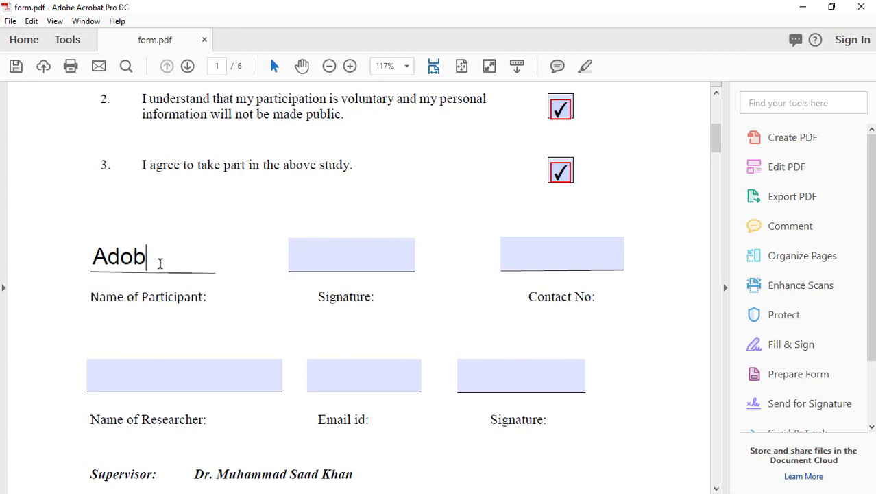
type("e")
scroll(344, 181, "down", 3)
left_click(344, 180)
type("sdf")
left_click(555, 174)
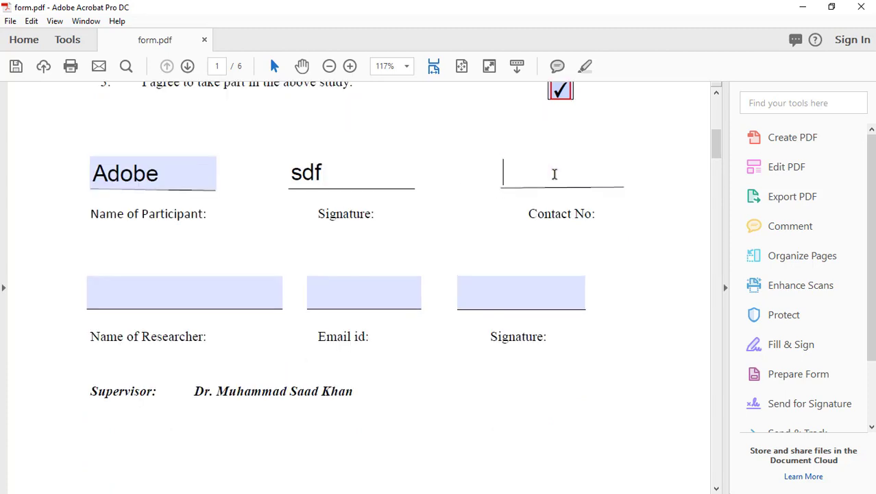
type("sdf")
key("Tab")
Enter sample text in question 5's No, Indifferently, Rather yes, Yes and Definitely yes fields.
left_click(180, 190)
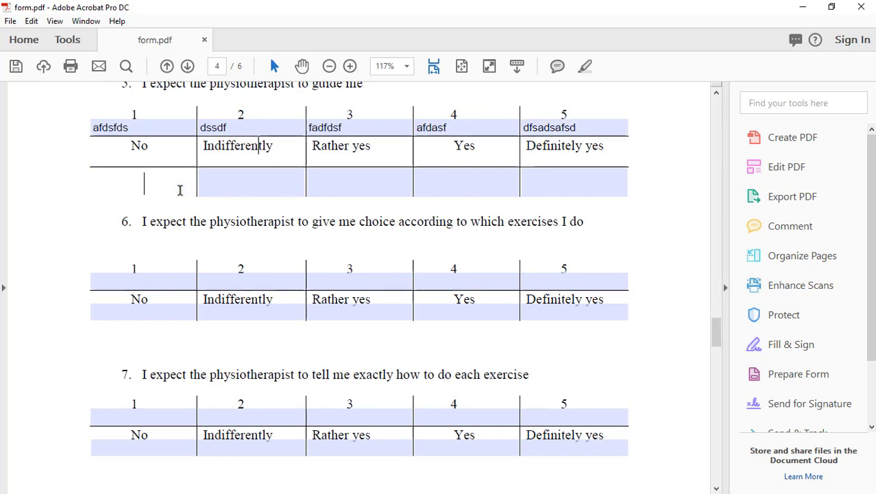
type("dasfds")
left_click(270, 182)
type("adsfsaf")
left_click(373, 187)
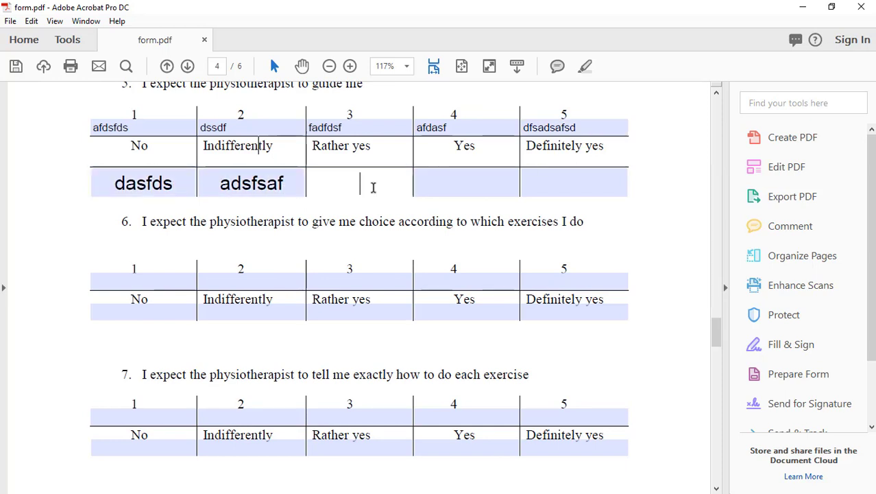
type("afds")
left_click(466, 180)
type("afds")
left_click(577, 180)
type("a")
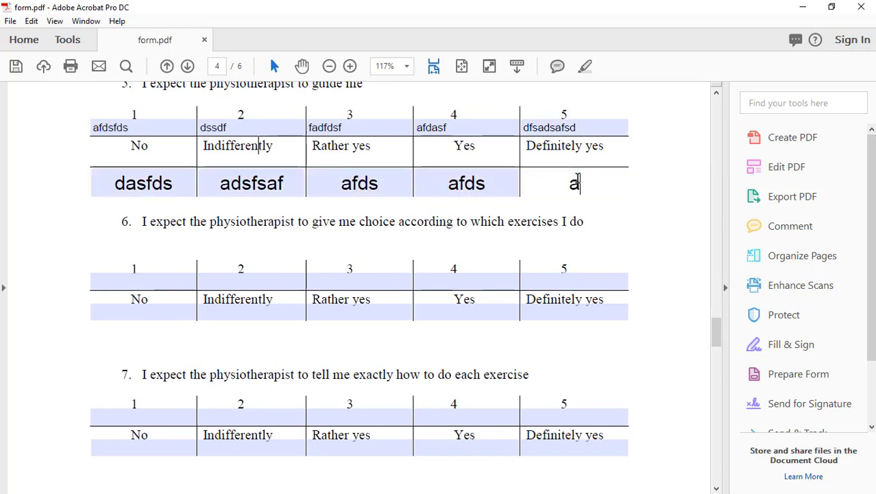
type("dfdsf")
Enter sample text in all five of question 6's answer fields, No through Definitely yes.
left_click(251, 307)
scroll(172, 217, "down", 3)
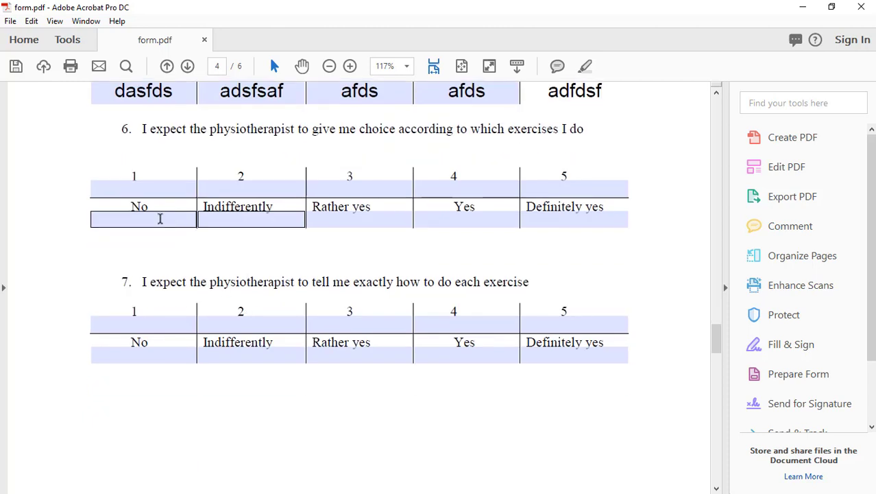
left_click(159, 218)
type("asfdfds")
left_click(247, 223)
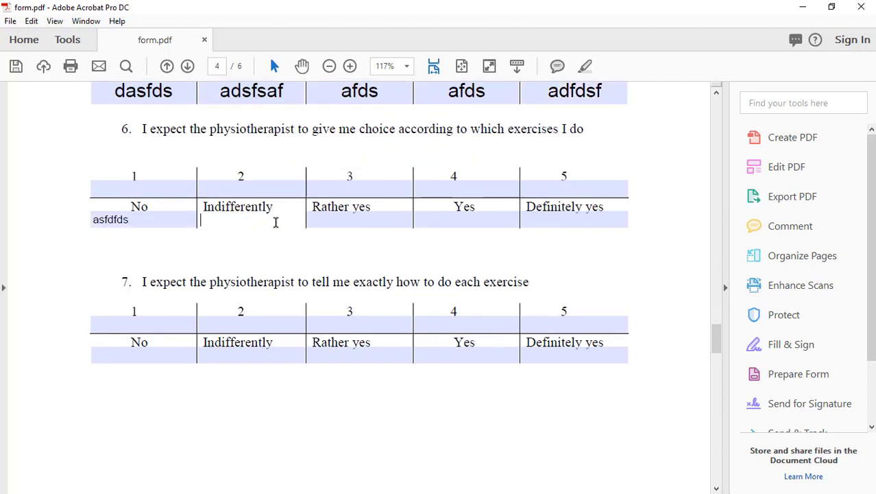
type("sadfdsaf")
left_click(332, 219)
type("afdsfdsf")
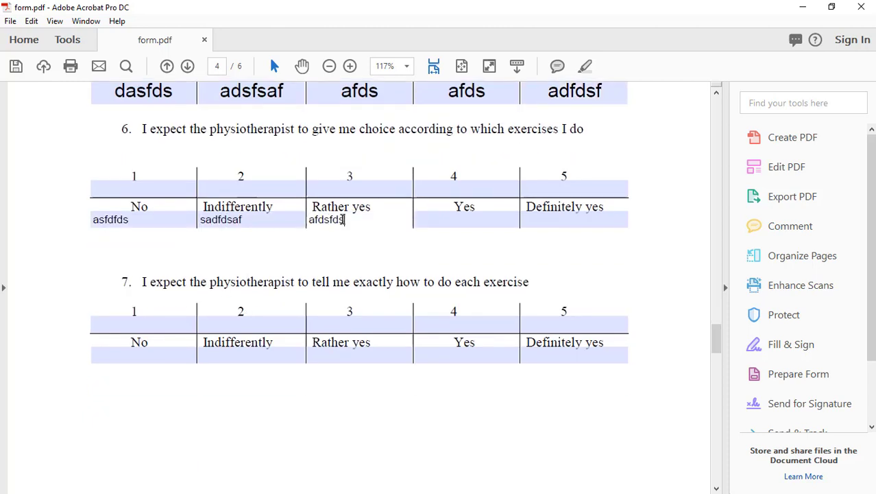
left_click(448, 220)
type("afdsfds")
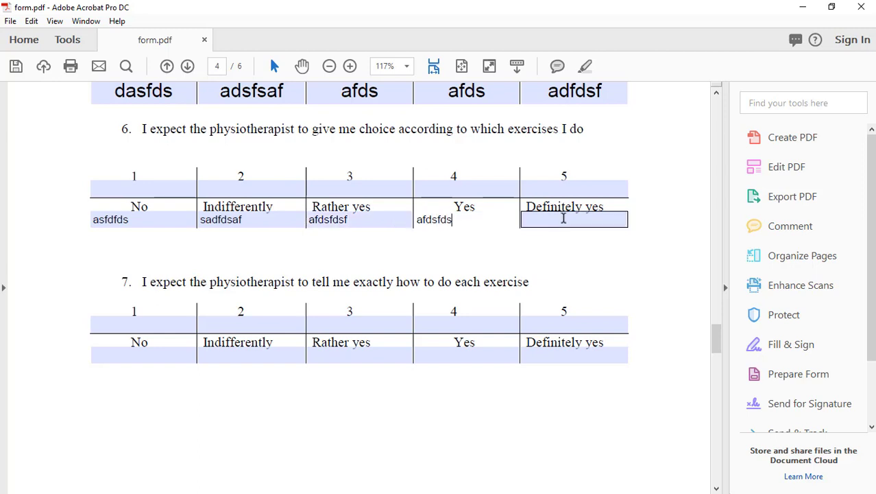
left_click(563, 218)
type("fdsafdsaf")
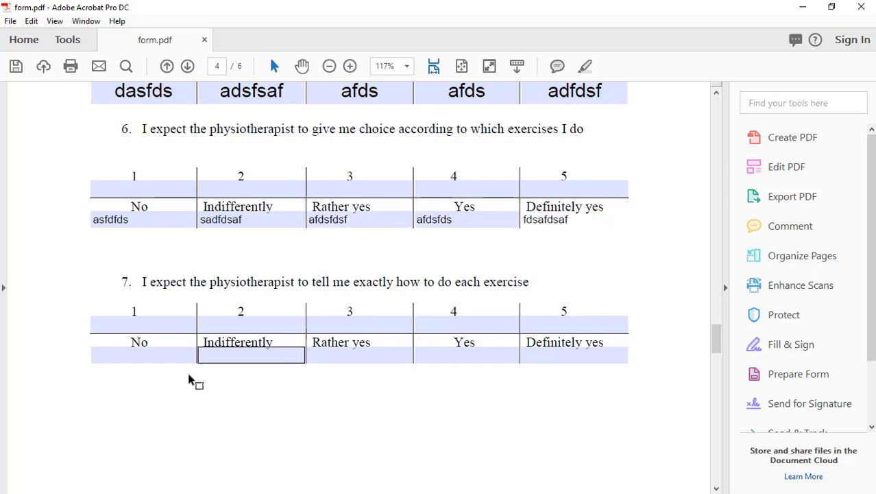
Enter sample text in all five of question 7's answer fields, No through Definitely yes.
left_click(135, 354)
type("dsafdsaf")
left_click(204, 353)
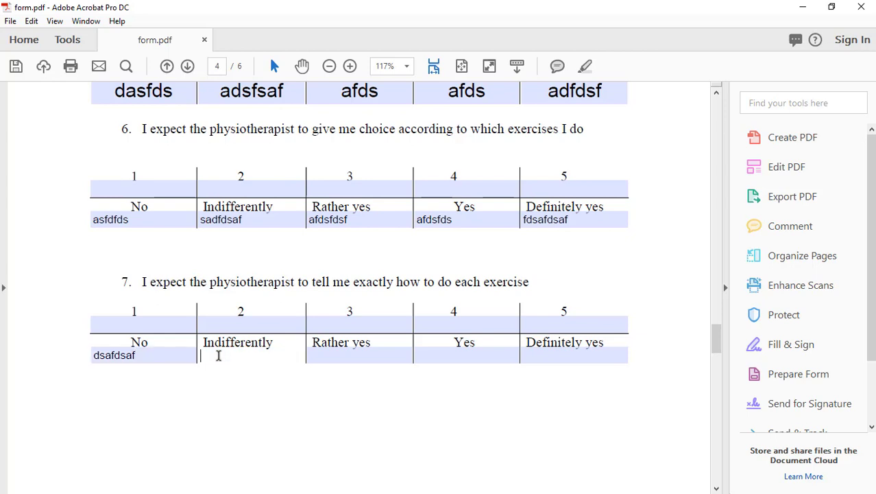
type("asfdsfds")
left_click(322, 353)
type("asfdfdsf")
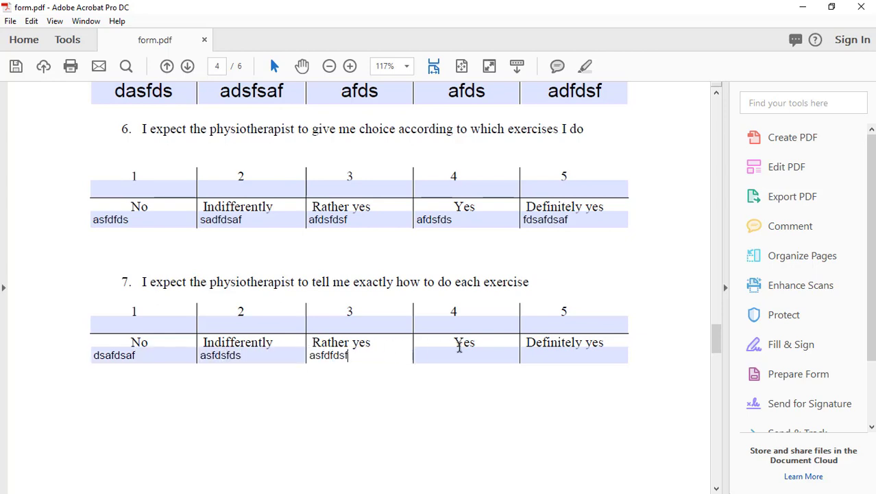
left_click(464, 346)
type("asdfdsaf")
left_click(566, 357)
type("asdfsaf")
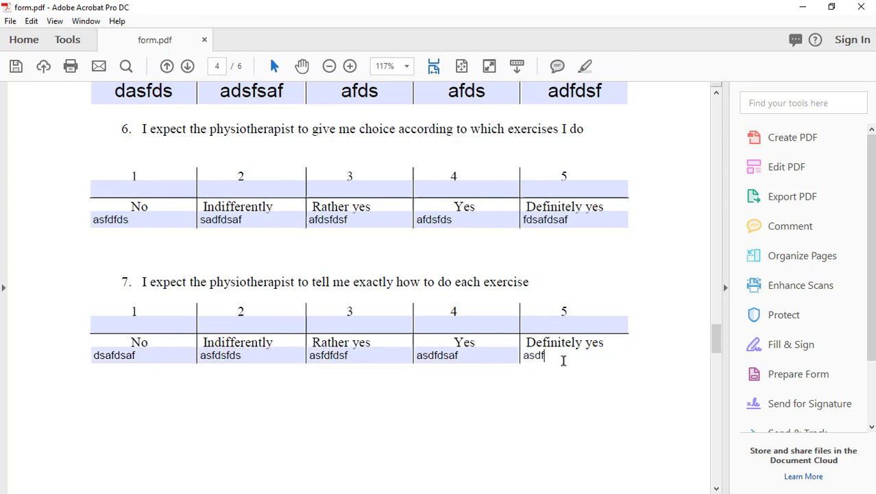
Enter sample text in the page 5 ID field and question 8's first four answer fields.
scroll(422, 377, "down", 5)
scroll(319, 358, "down", 3)
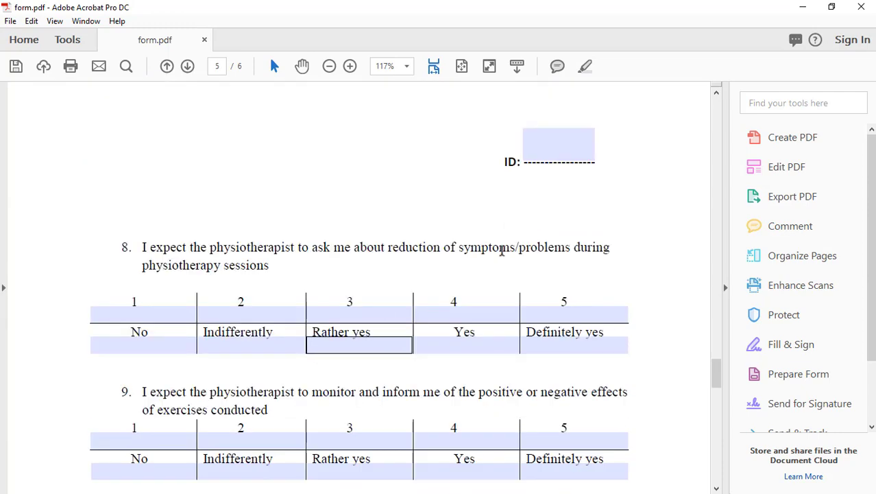
left_click(564, 155)
type("sdfsadf")
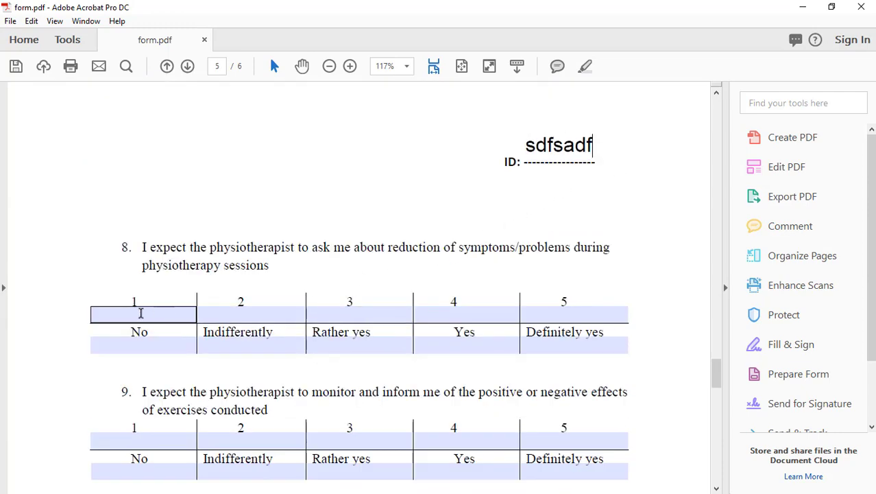
left_click(111, 317)
type("fadsfdsafdsaf")
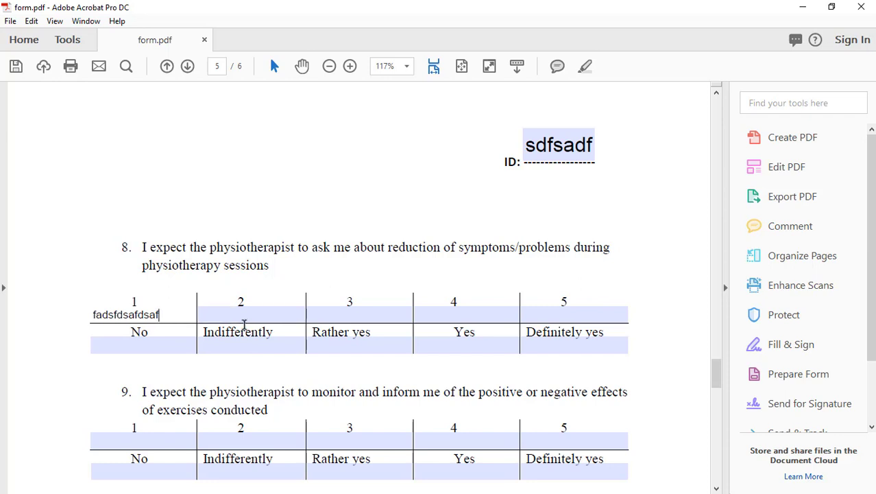
left_click(246, 314)
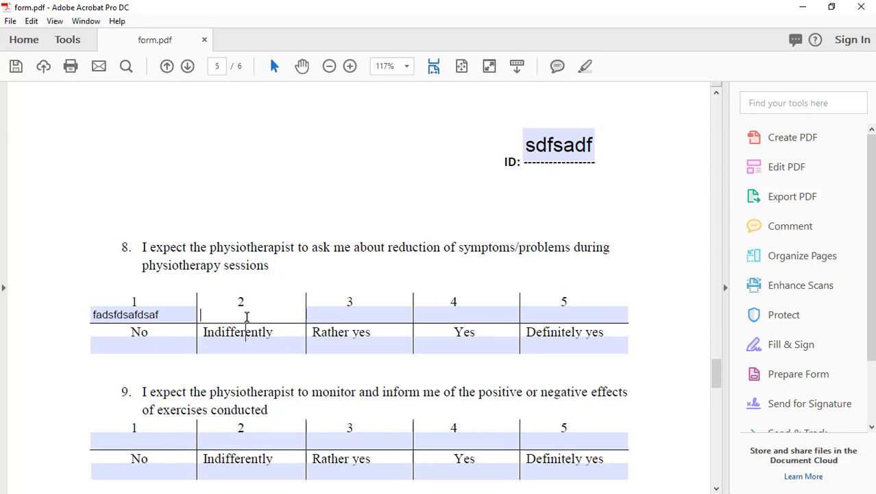
type("fdasfdasf")
left_click(319, 316)
type("fadsfdasf")
left_click(465, 319)
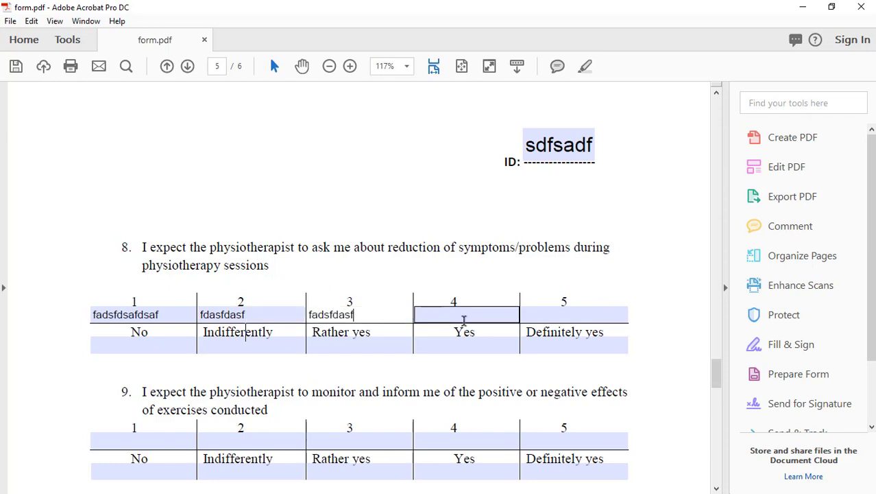
type("fdsafafds")
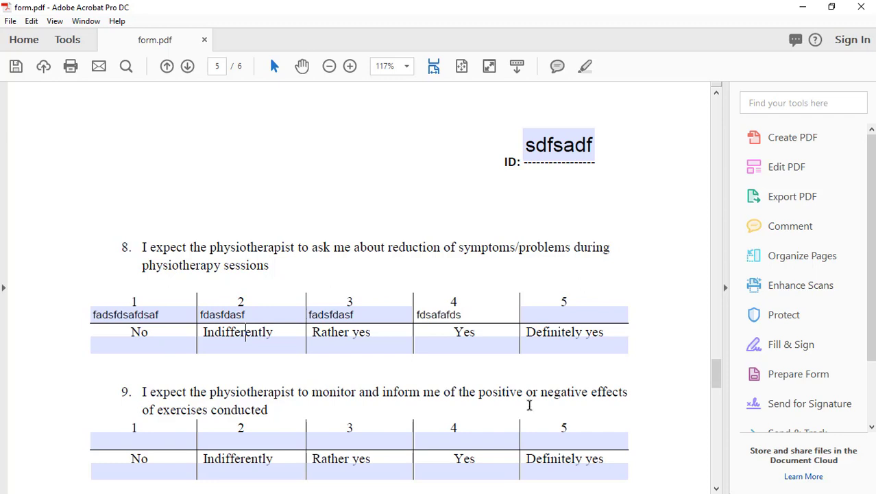
scroll(653, 417, "down", 3)
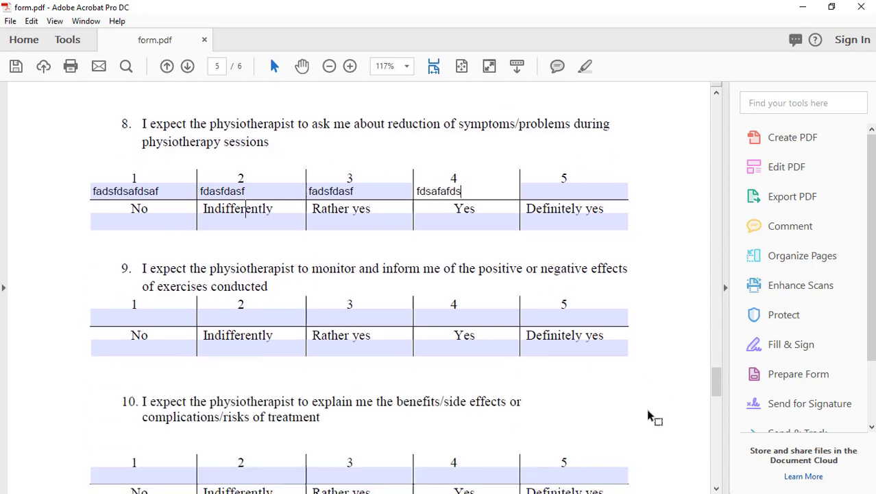